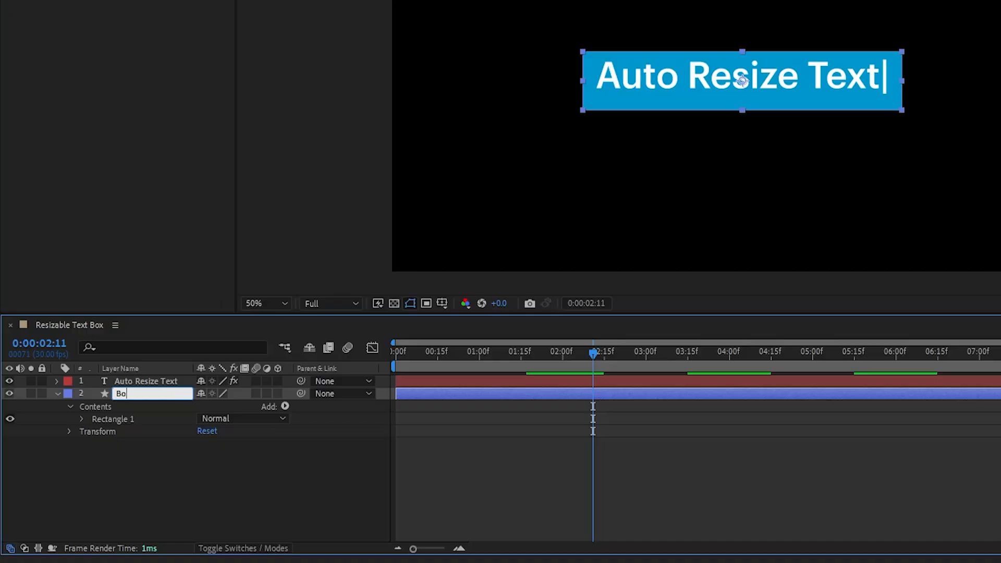
Finish naming the shape layer Box and rename the Auto Resize Text layer as Text
{"action": "left_click", "coordinate": [200, 462]}
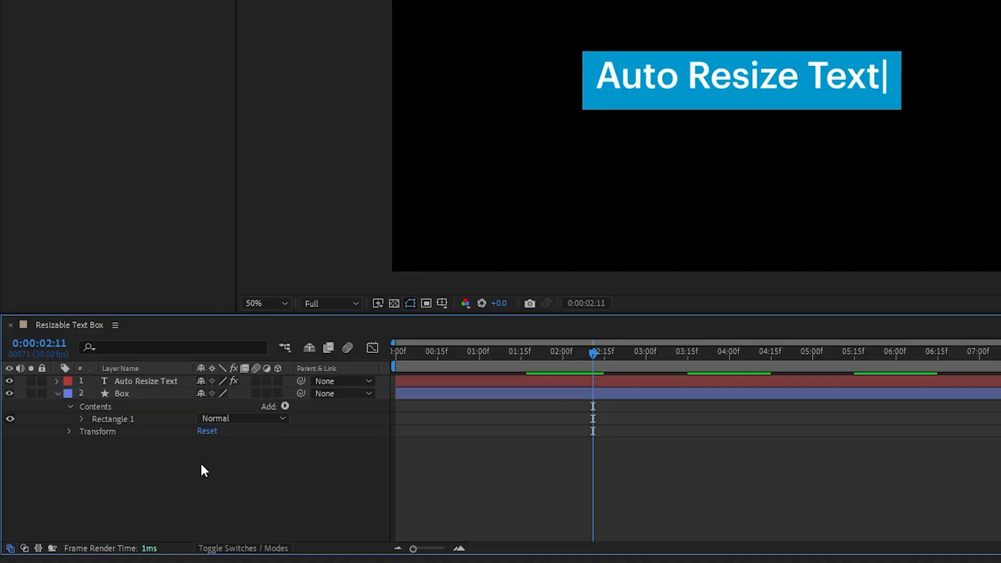
{"action": "left_click", "coordinate": [164, 381]}
{"action": "key", "text": "Return"}
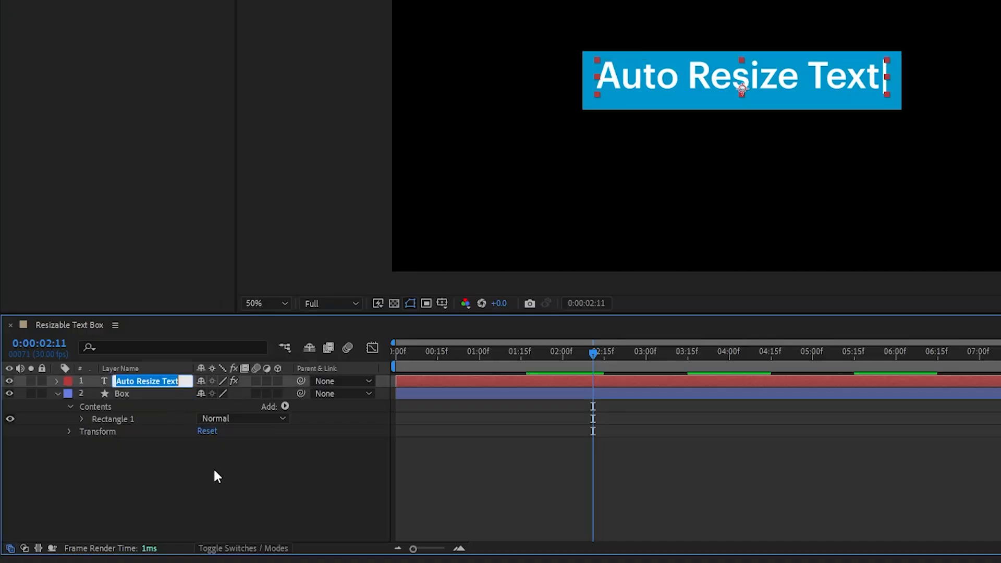
{"action": "type", "text": "Text"}
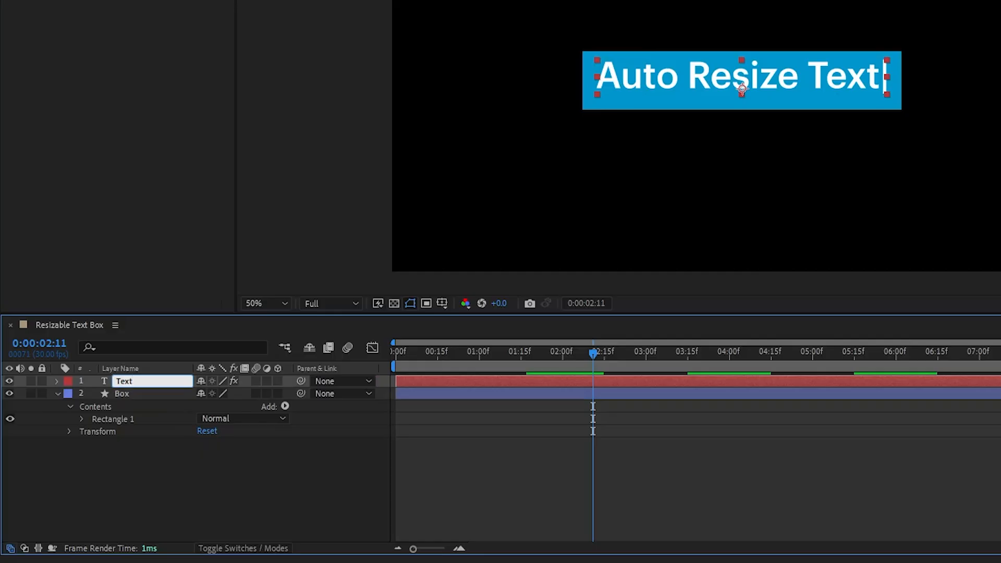
{"action": "left_click", "coordinate": [213, 467]}
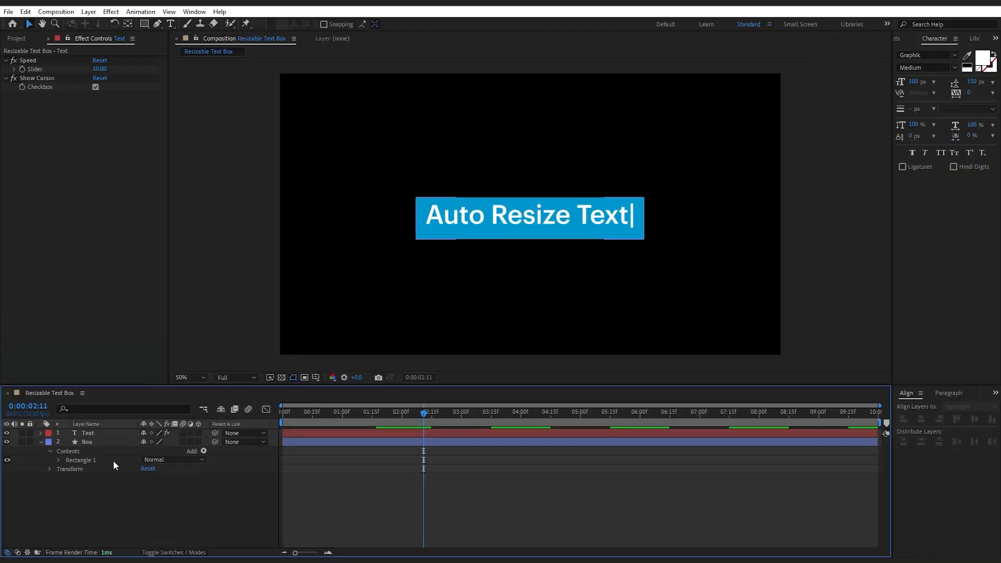
Center the Box layer horizontally and vertically in the composition
{"action": "left_click", "coordinate": [134, 395]}
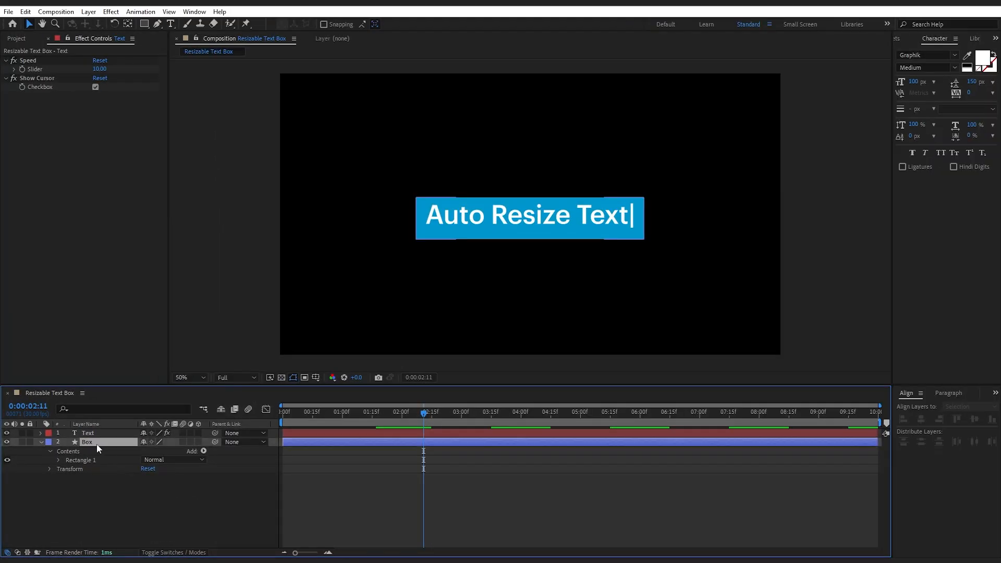
{"action": "left_click", "coordinate": [922, 420]}
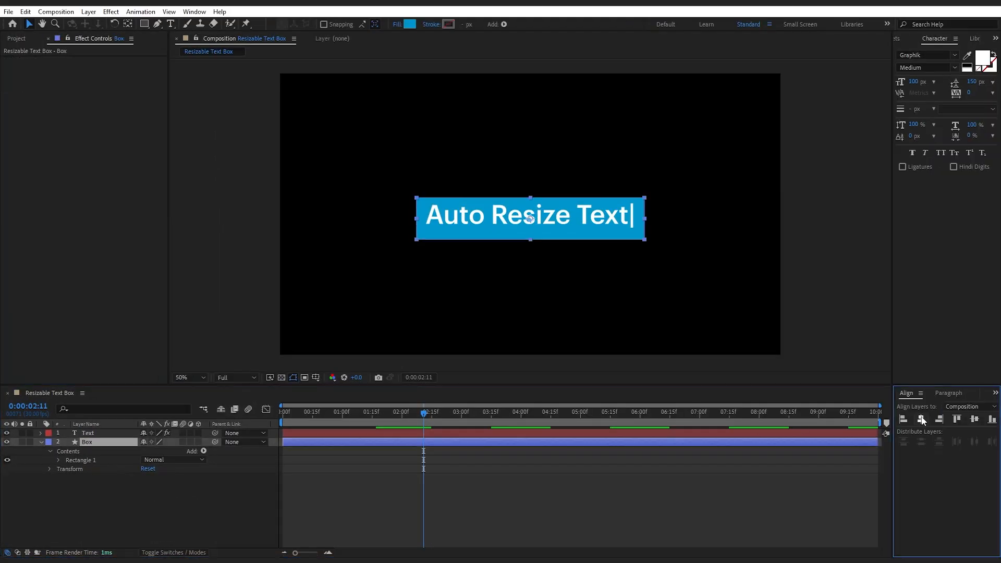
{"action": "left_click", "coordinate": [974, 419]}
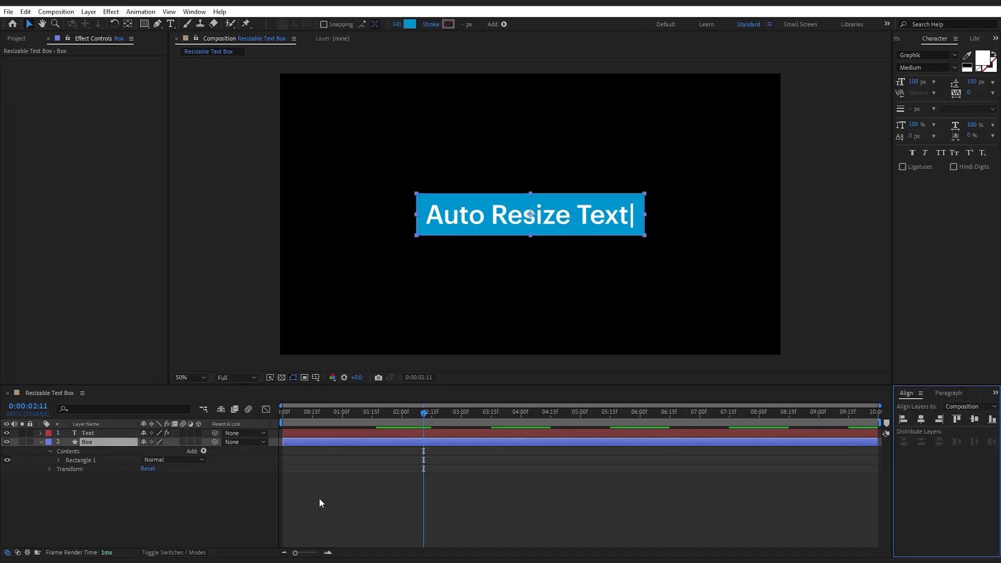
{"action": "left_click", "coordinate": [261, 500]}
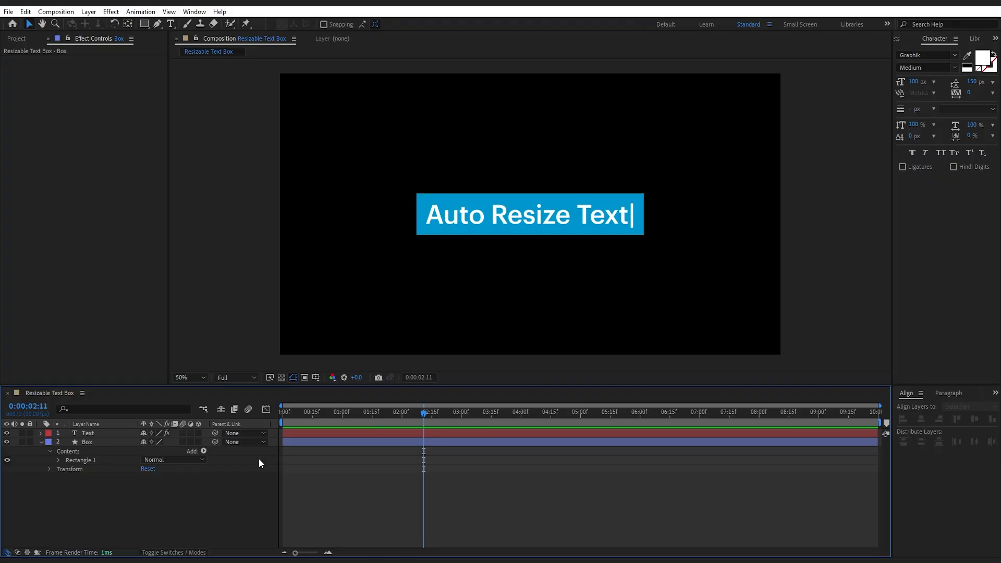
Switch to the Notepad file 01 Auto Resize Text Box.txt and copy the size expression, from "margin = 50;" through "[box_width, box_height]"
{"action": "left_click", "coordinate": [376, 6]}
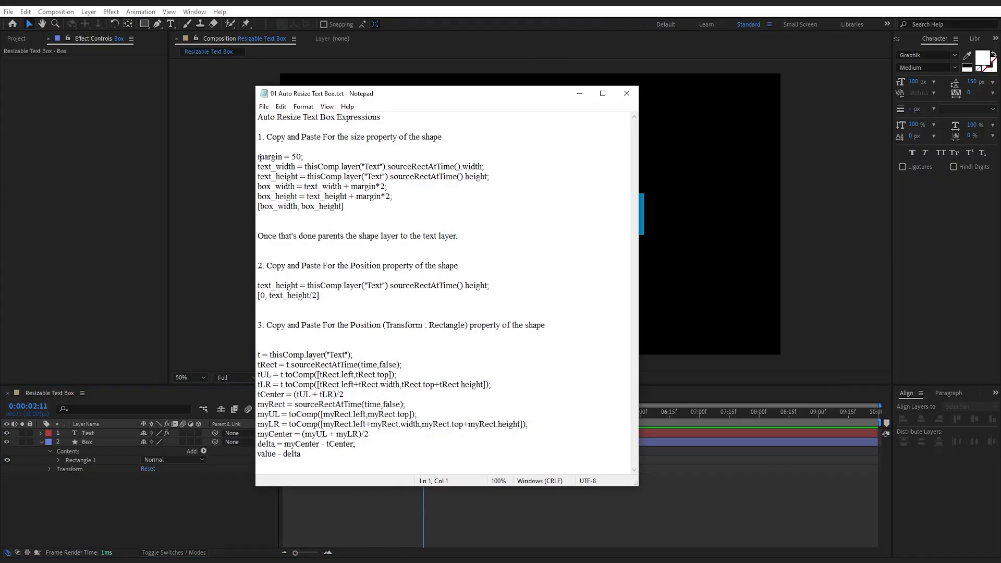
{"action": "left_click_drag", "start_coordinate": [259, 157], "coordinate": [352, 206]}
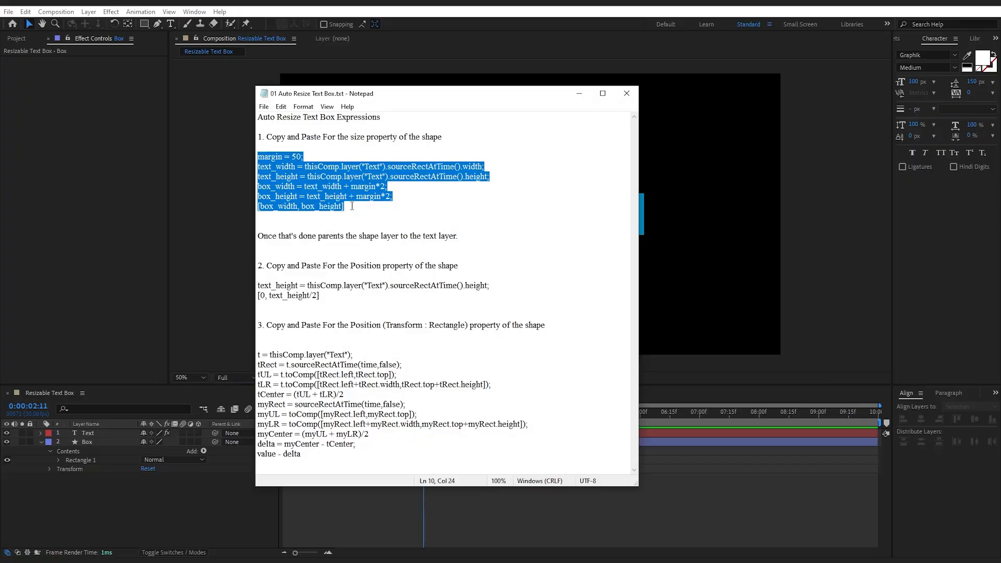
{"action": "left_click", "coordinate": [352, 206]}
{"action": "left_click_drag", "start_coordinate": [364, 166], "coordinate": [256, 155]}
{"action": "left_click", "coordinate": [363, 204]}
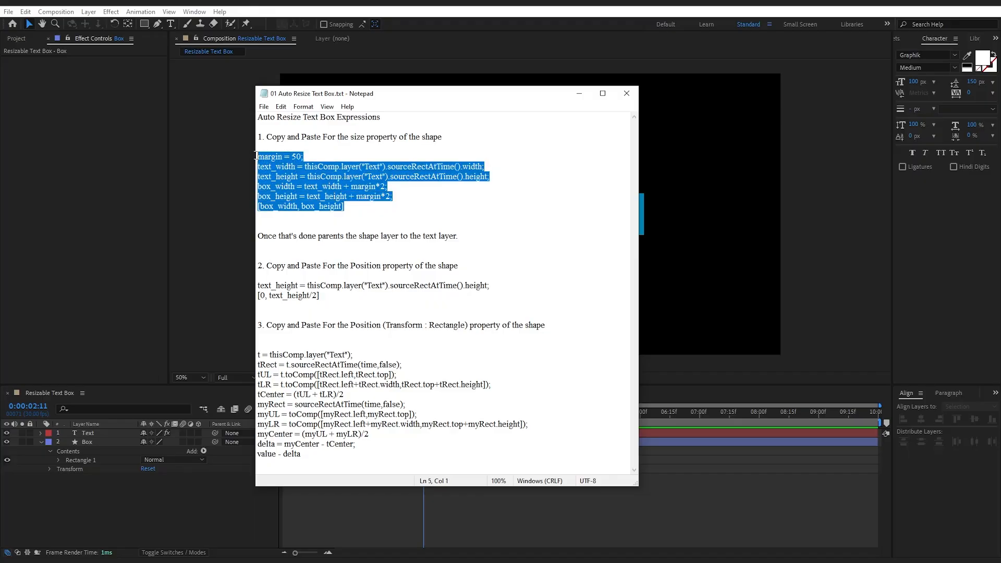
{"action": "right_click", "coordinate": [281, 164]}
{"action": "left_click", "coordinate": [298, 197]}
{"action": "left_click", "coordinate": [578, 93]}
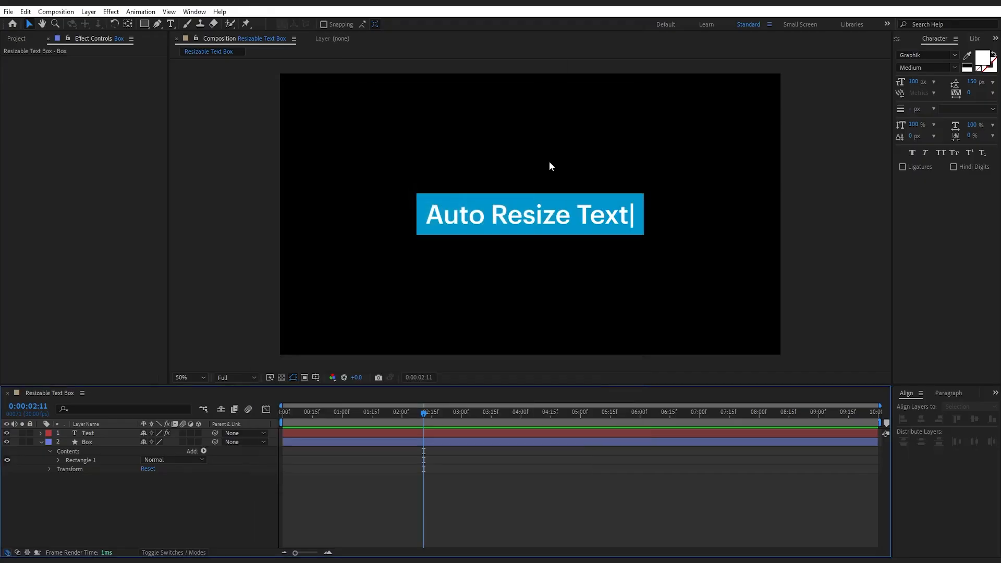
Add an expression to the Size of Rectangle Path 1 in the Box layer and paste the copied margin code
{"action": "left_click", "coordinate": [81, 460]}
{"action": "left_click", "coordinate": [59, 461]}
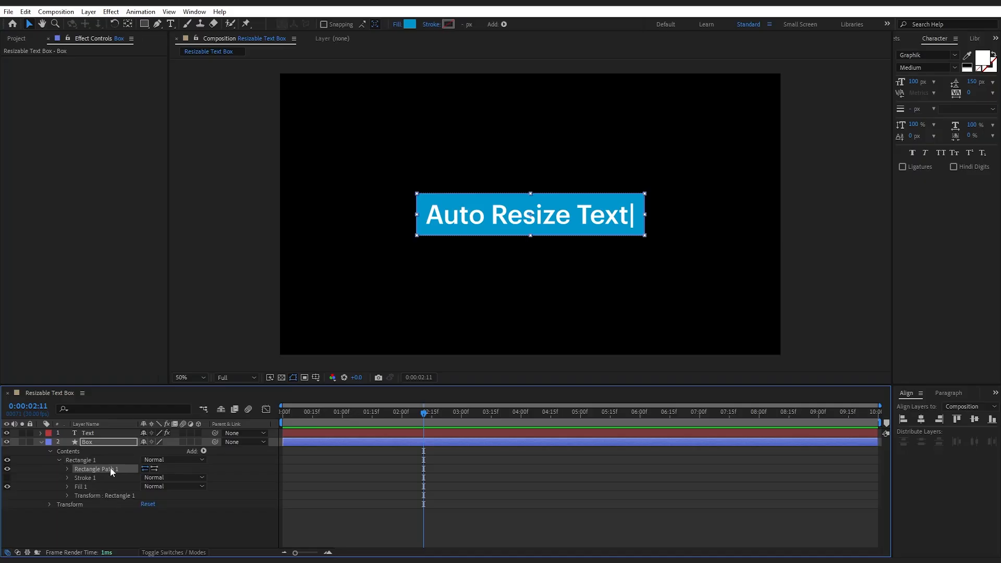
{"action": "left_click", "coordinate": [67, 468]}
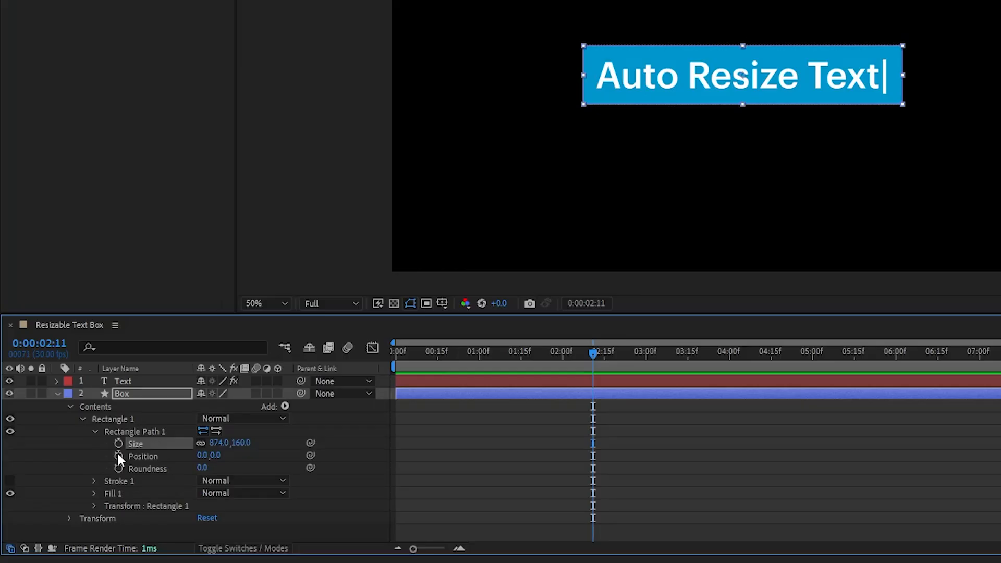
{"action": "left_click", "coordinate": [119, 443], "text": "alt"}
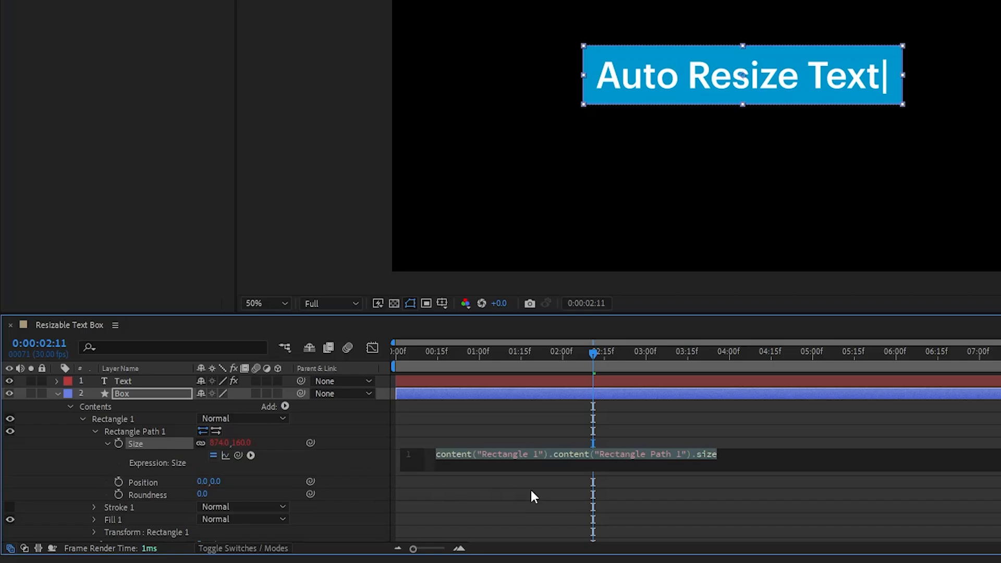
{"action": "key", "text": "ctrl+v"}
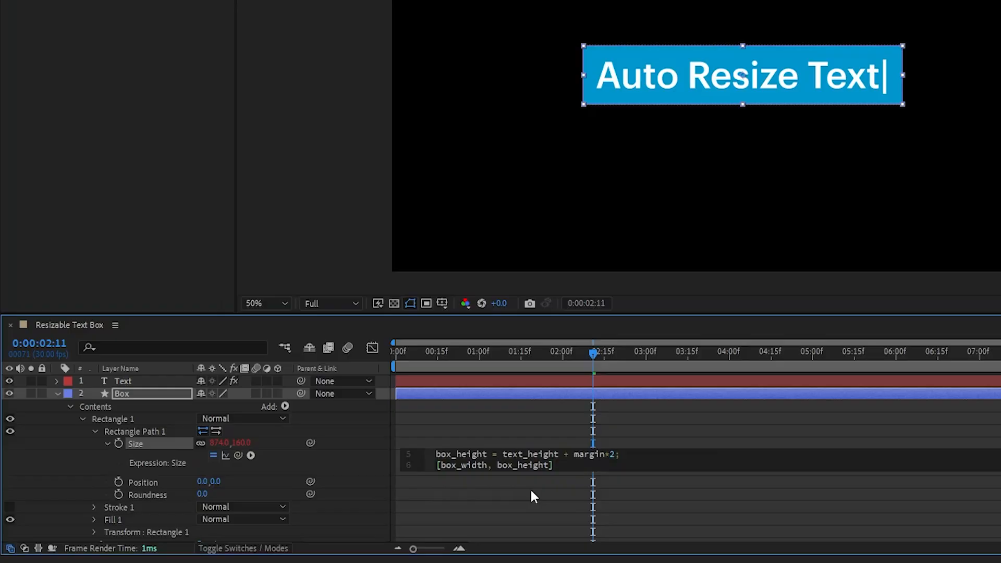
{"action": "left_click", "coordinate": [531, 496]}
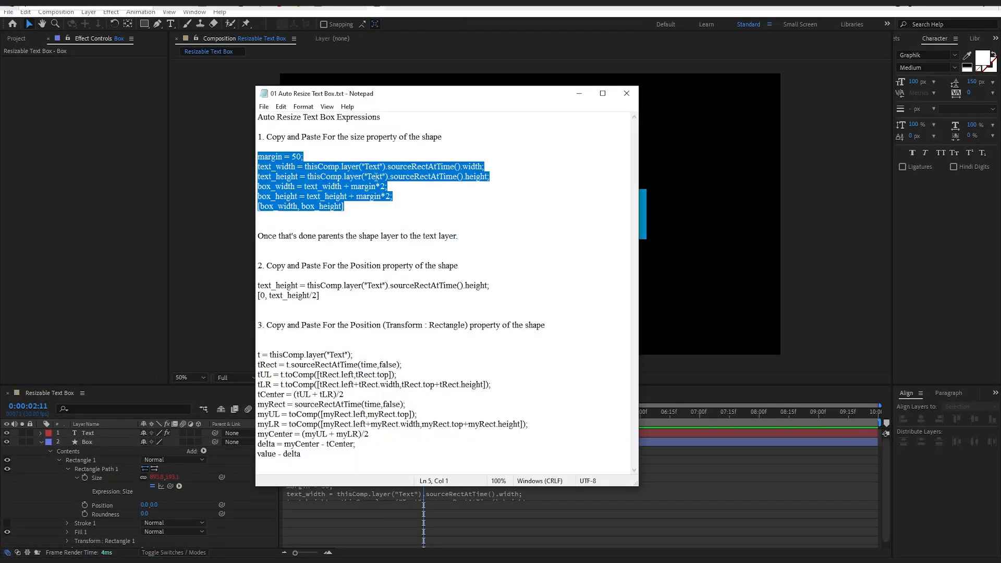
Copy the two-line Position expression ending in "[0, text_height/2]" from the Notepad file
{"action": "left_click_drag", "start_coordinate": [257, 285], "coordinate": [319, 296]}
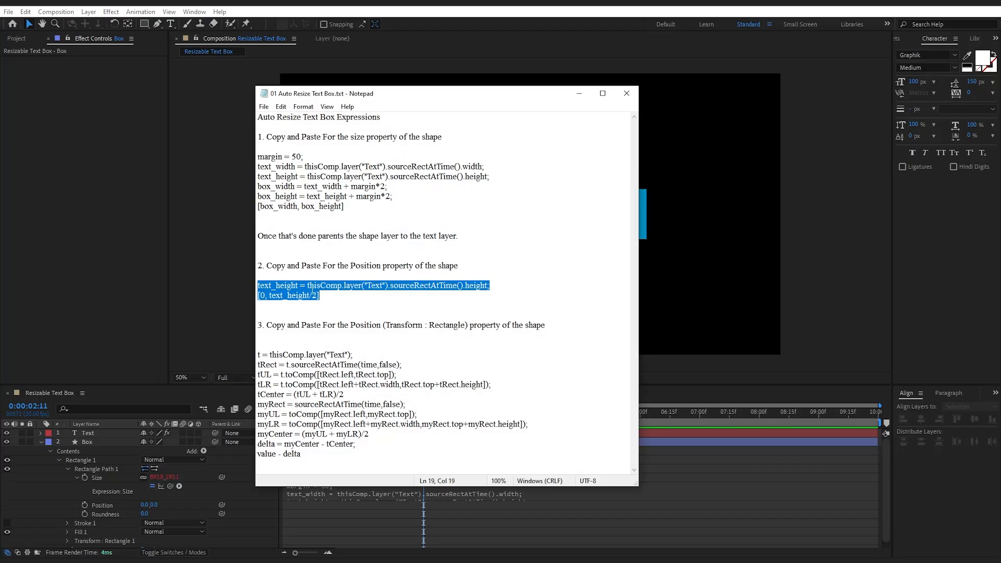
{"action": "right_click", "coordinate": [318, 297]}
{"action": "left_click", "coordinate": [339, 324]}
{"action": "left_click", "coordinate": [376, 287]}
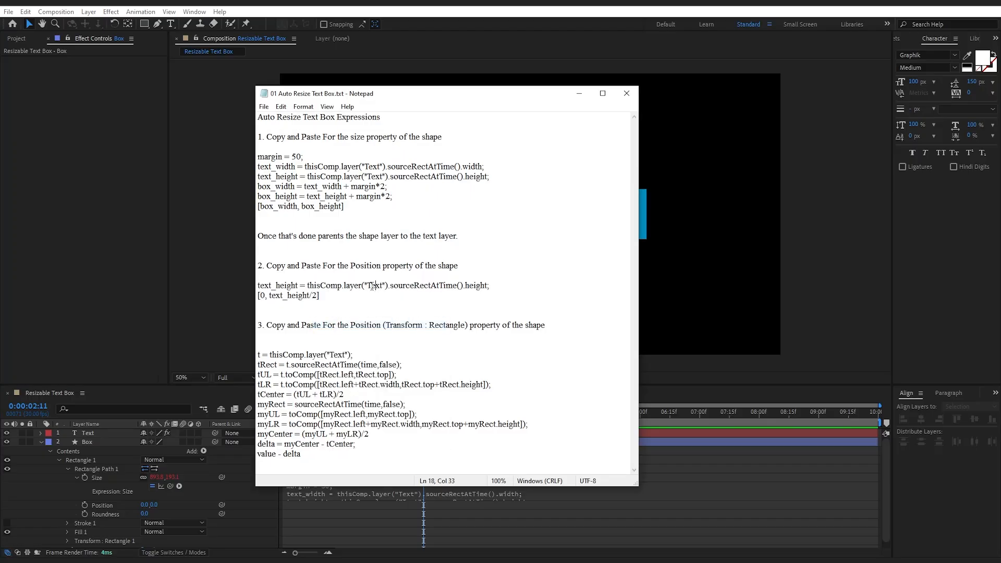
{"action": "left_click_drag", "start_coordinate": [368, 286], "coordinate": [383, 284]}
{"action": "left_click", "coordinate": [578, 94]}
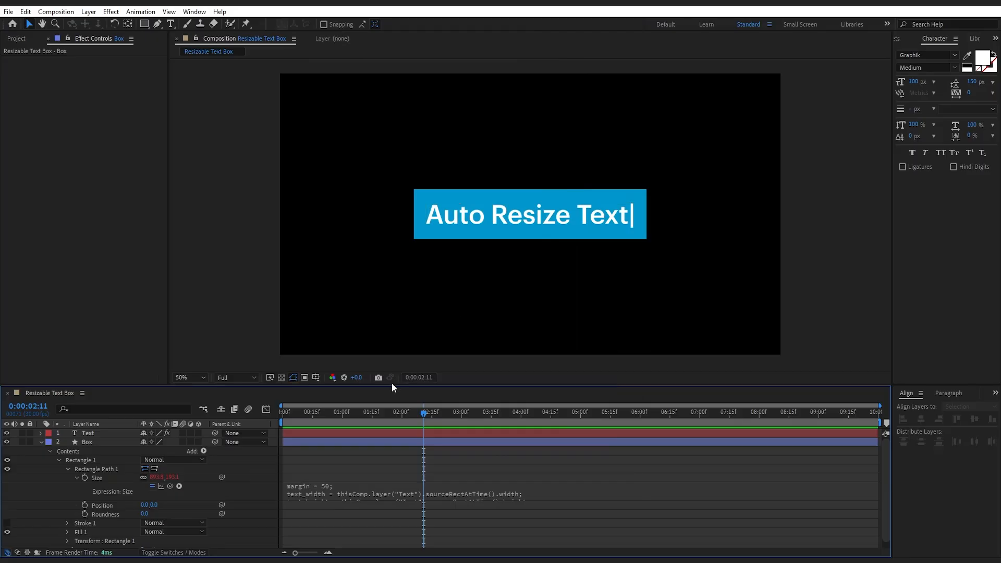
Paste the copied text_height expression onto Rectangle Path 1's Position and parent the Box layer to the Text layer
{"action": "left_click", "coordinate": [85, 505], "text": "alt"}
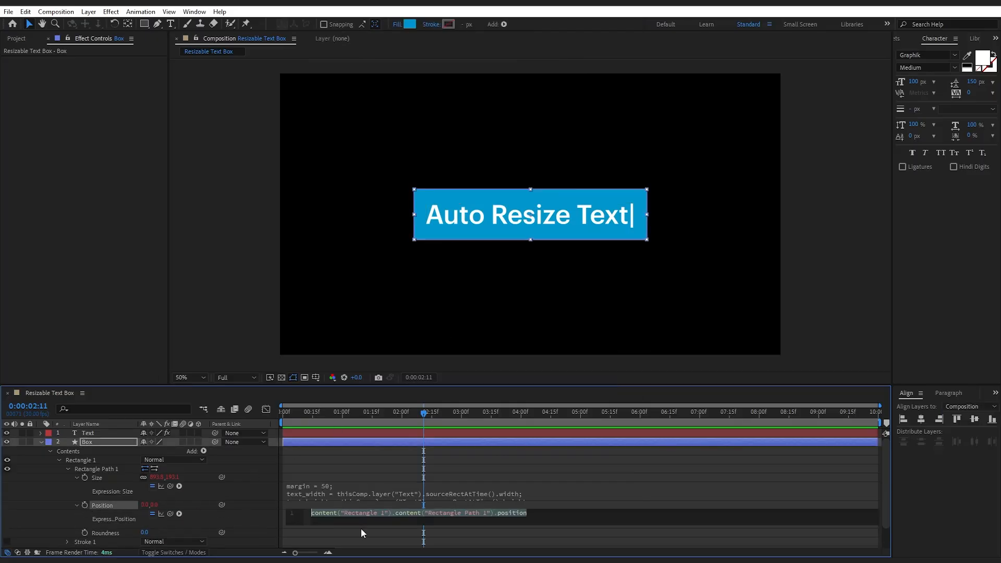
{"action": "key", "text": "ctrl+v"}
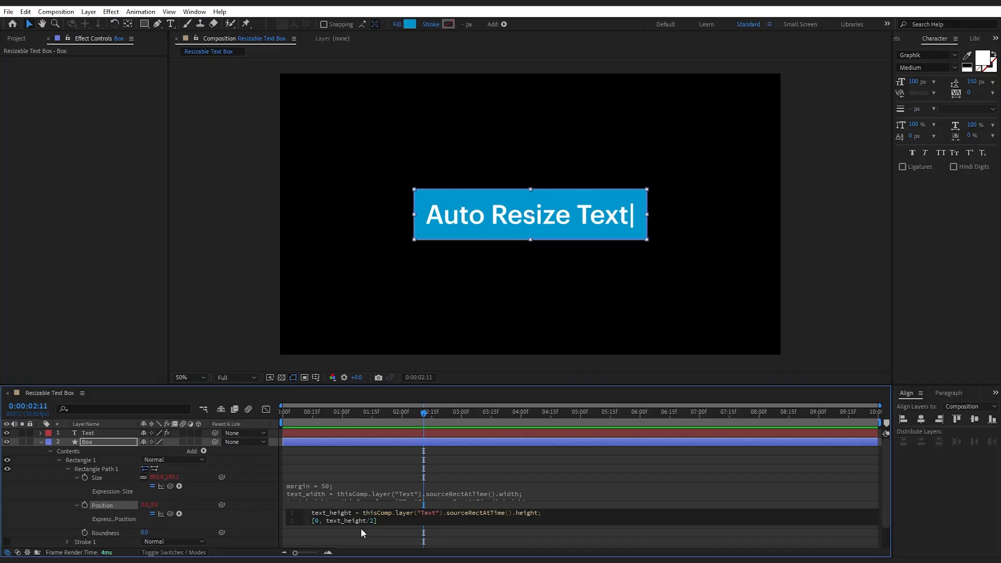
{"action": "left_click", "coordinate": [267, 521]}
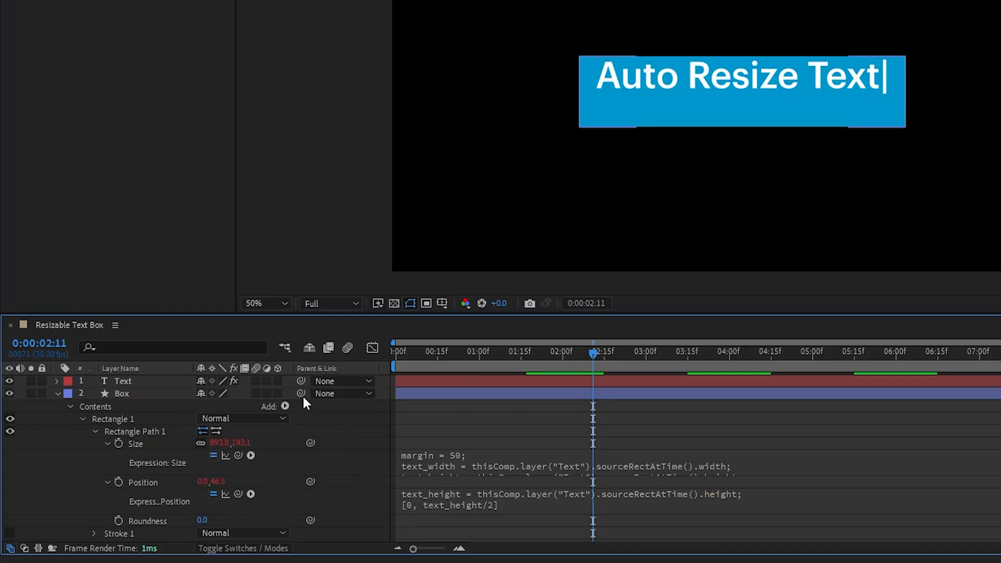
{"action": "left_click_drag", "start_coordinate": [302, 395], "coordinate": [127, 381]}
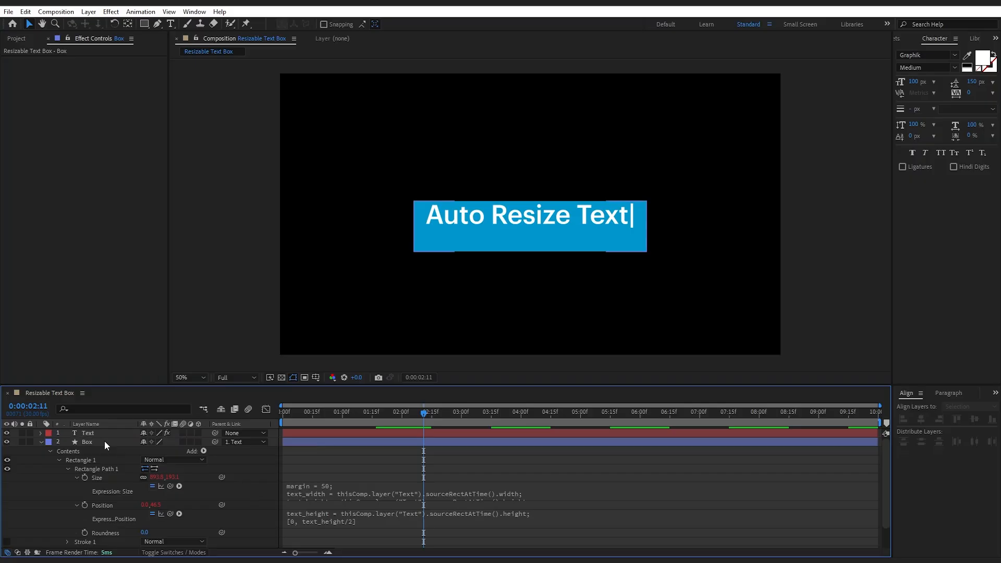
{"action": "left_click", "coordinate": [104, 441]}
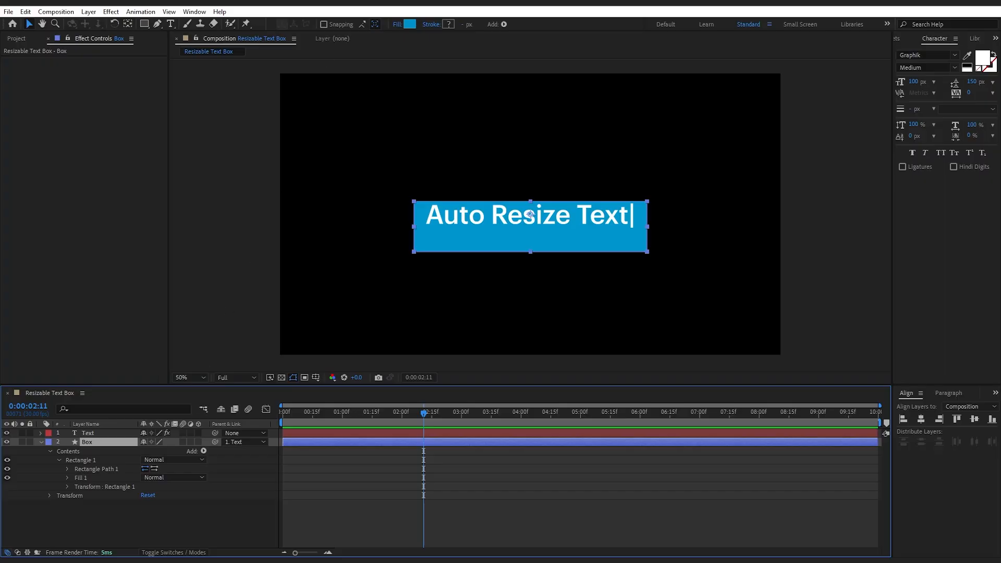
Copy the third expression in the Notepad file, from t = thisComp.layer("Text"); through value - delta
{"action": "left_click", "coordinate": [375, 8]}
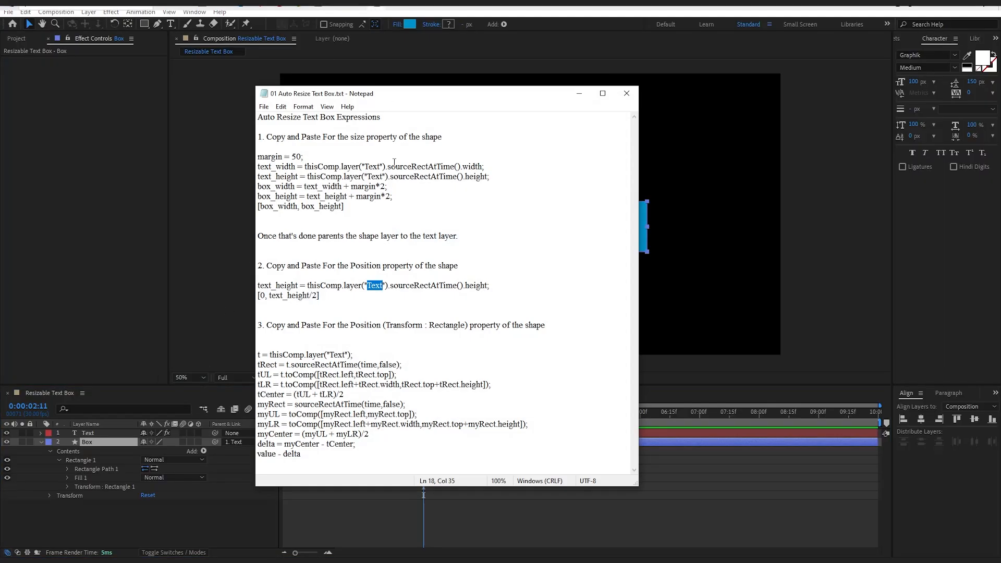
{"action": "left_click_drag", "start_coordinate": [257, 354], "coordinate": [301, 453]}
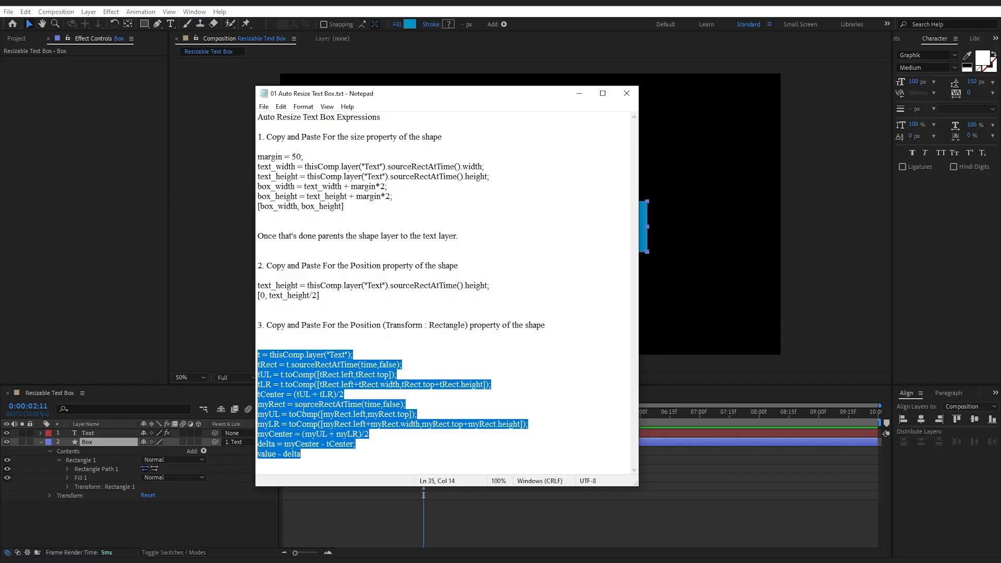
{"action": "right_click", "coordinate": [304, 369]}
{"action": "left_click", "coordinate": [334, 404]}
{"action": "left_click", "coordinate": [578, 93]}
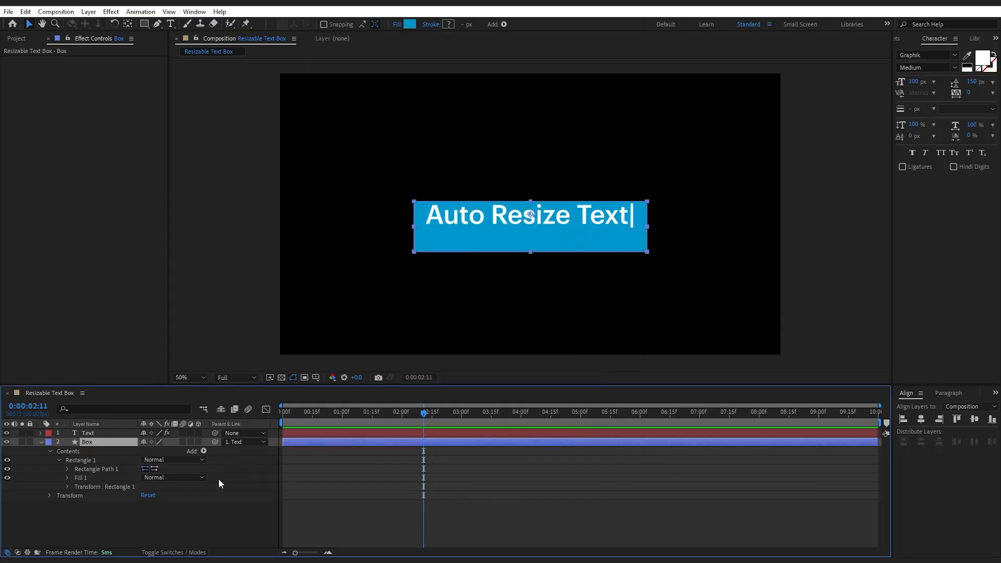
Apply the copied centering expression to the Position in the Box layer's Transform group, and collapse the open property groups
{"action": "left_click", "coordinate": [49, 496]}
{"action": "left_click", "coordinate": [95, 514]}
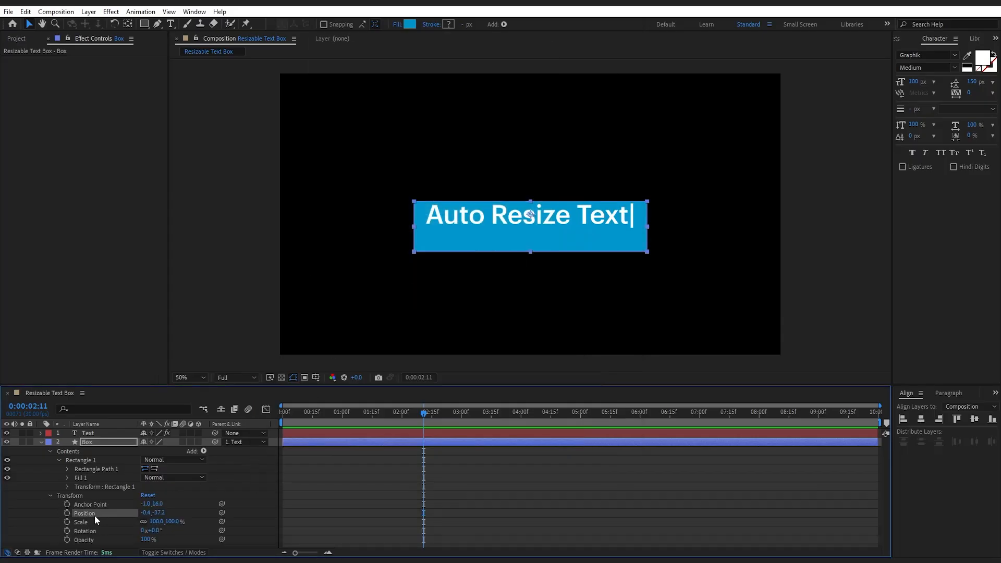
{"action": "left_click", "coordinate": [66, 513], "text": "alt"}
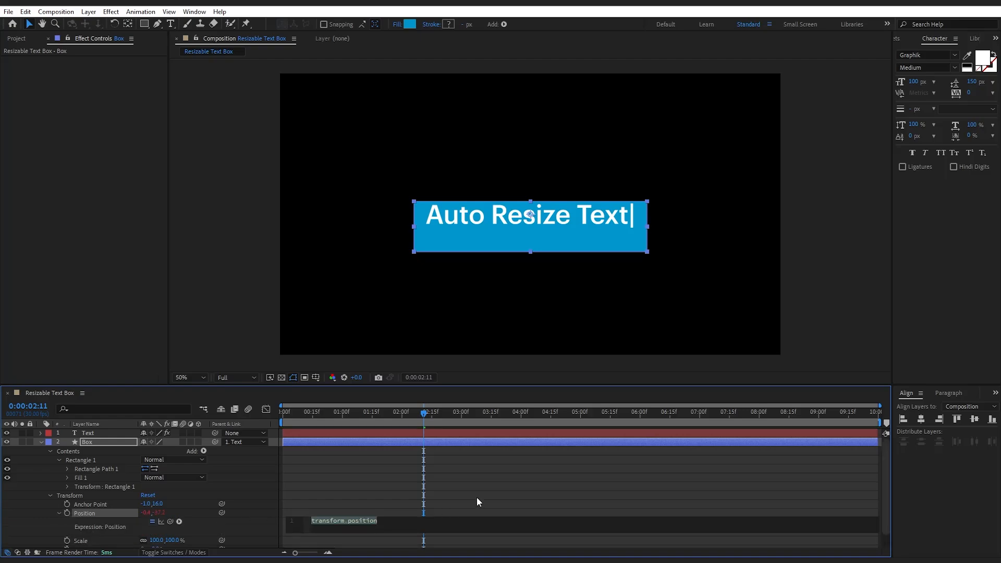
{"action": "key", "text": "ctrl+v"}
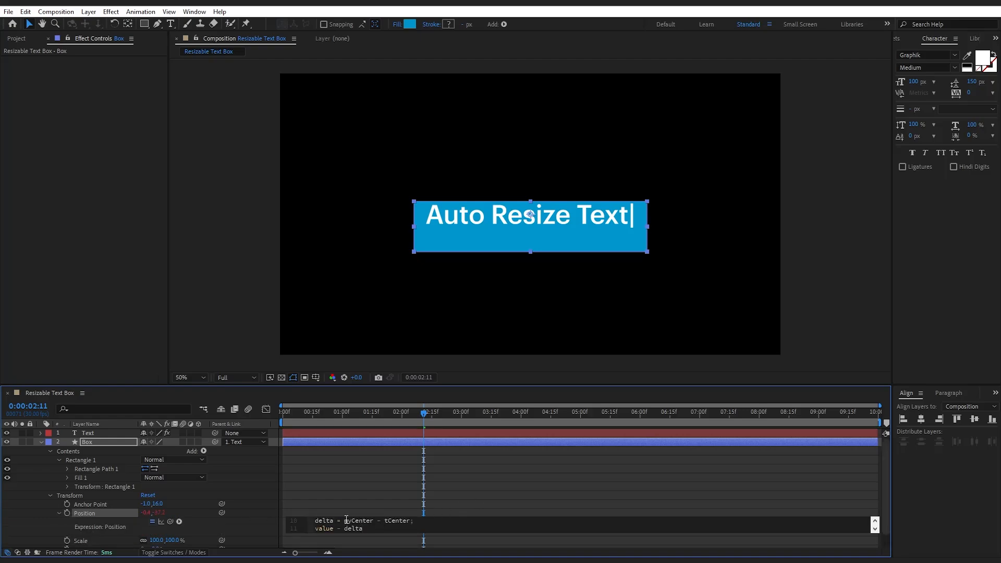
{"action": "left_click", "coordinate": [265, 526]}
{"action": "left_click", "coordinate": [51, 496]}
{"action": "left_click", "coordinate": [59, 460]}
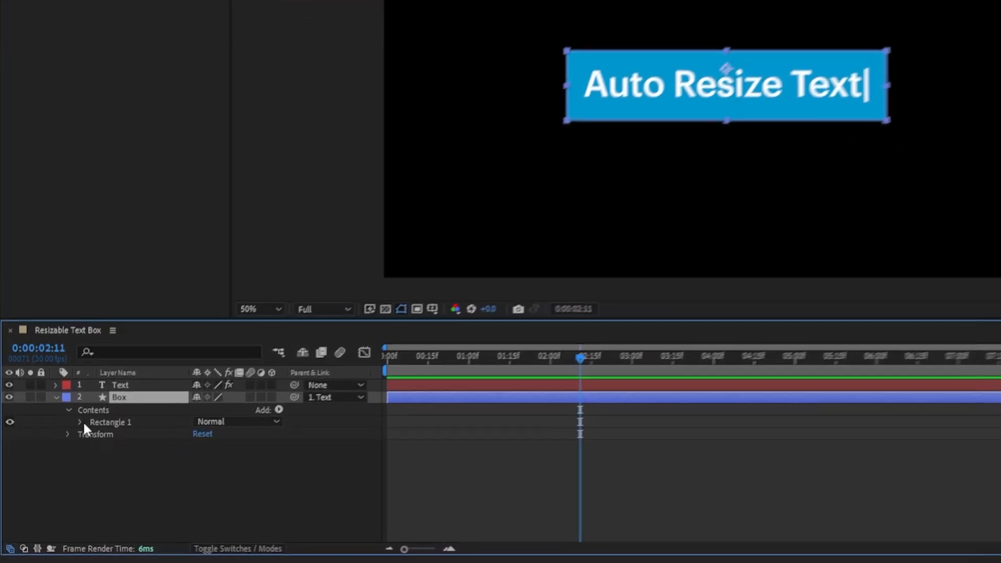
Add a Round Corners operator to the Contents of the Box layer
{"action": "left_click", "coordinate": [119, 406]}
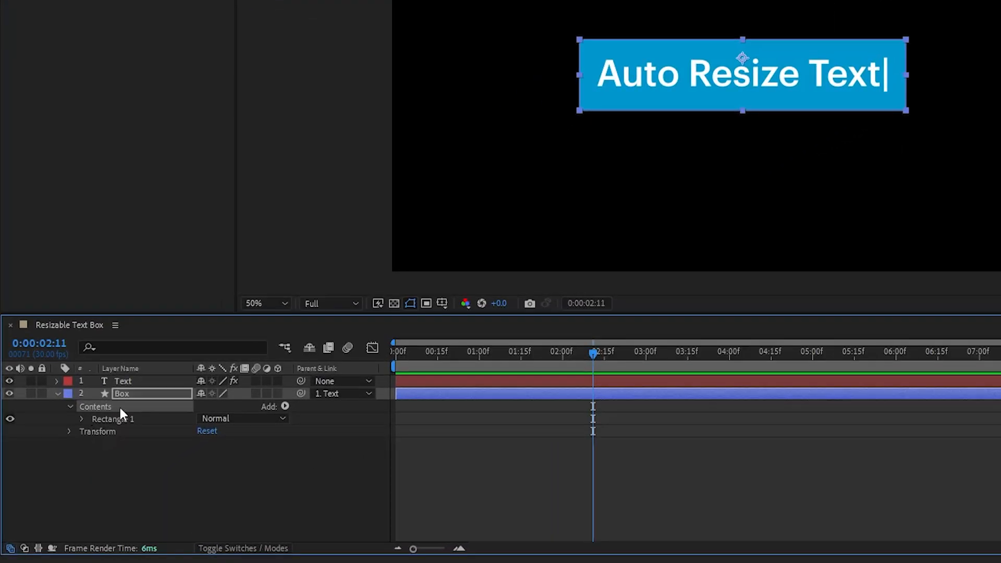
{"action": "left_click", "coordinate": [285, 406]}
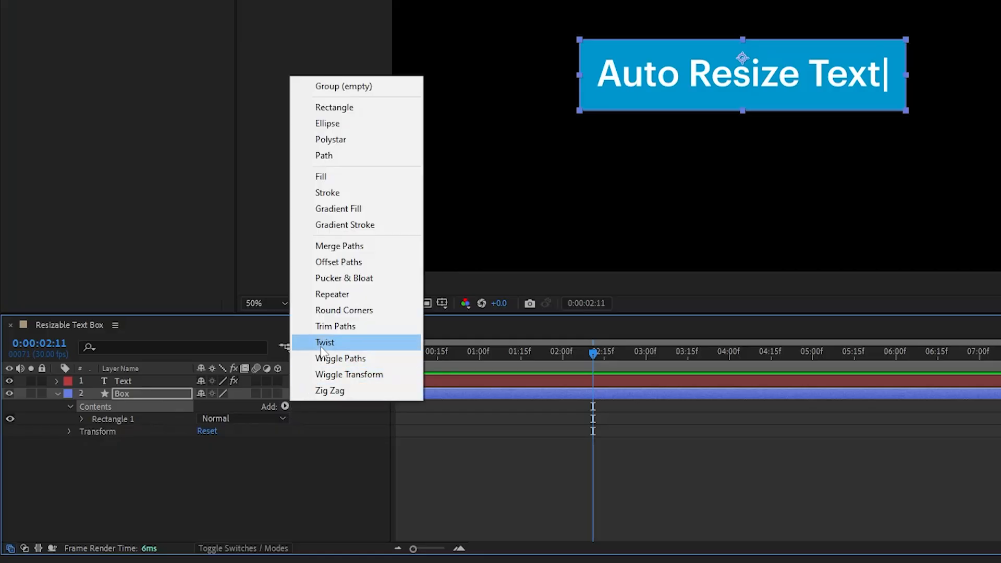
{"action": "left_click", "coordinate": [359, 310]}
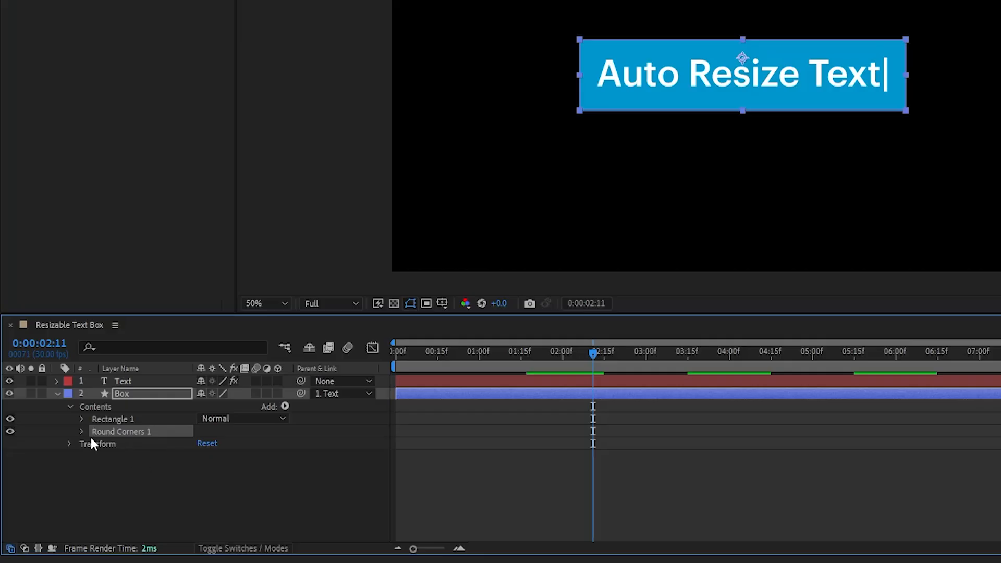
Expand the Round Corners operator and rename it as Corner Roundness
{"action": "left_click", "coordinate": [81, 432]}
{"action": "key", "text": "Return"}
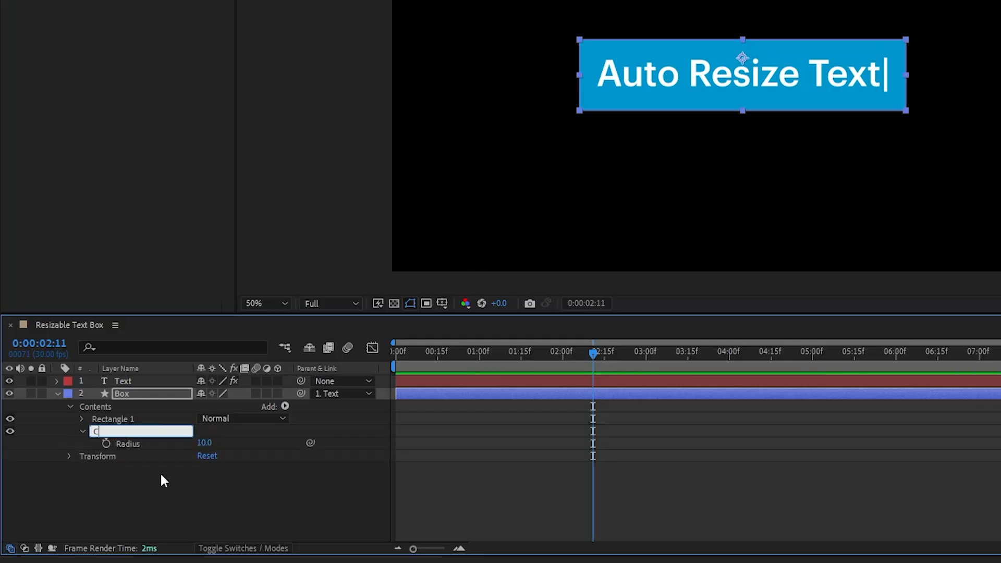
{"action": "type", "text": "Corner Roundness"}
{"action": "left_click", "coordinate": [162, 475]}
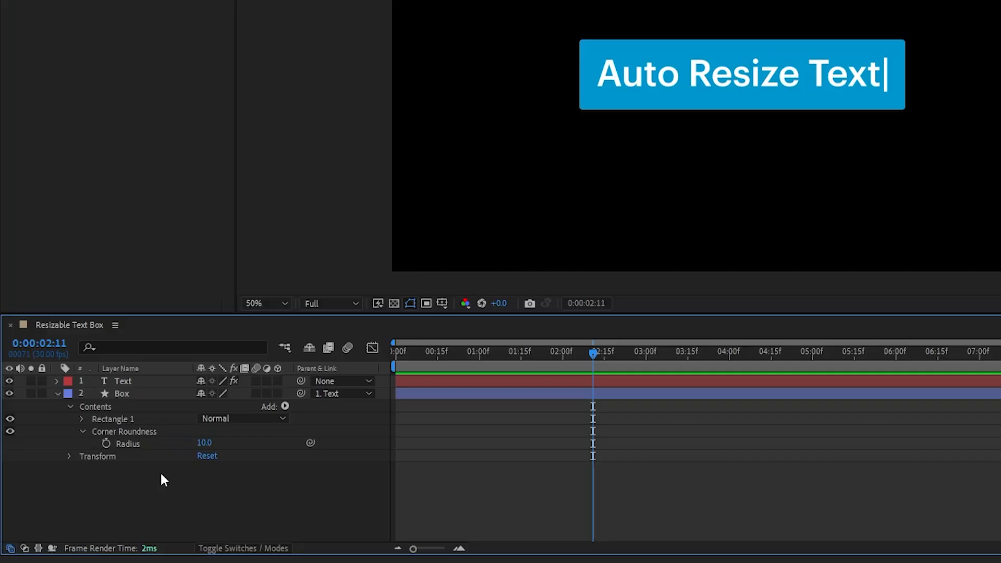
Set the Radius of the Box layer's Corner Roundness to 90
{"action": "left_click", "coordinate": [204, 443]}
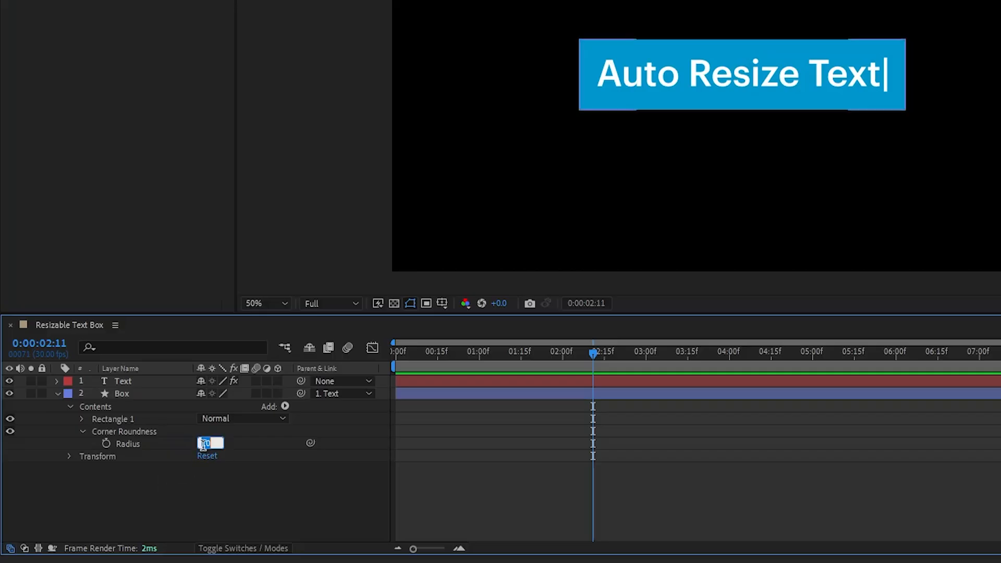
{"action": "type", "text": "90"}
{"action": "key", "text": "Return"}
{"action": "left_click", "coordinate": [243, 487]}
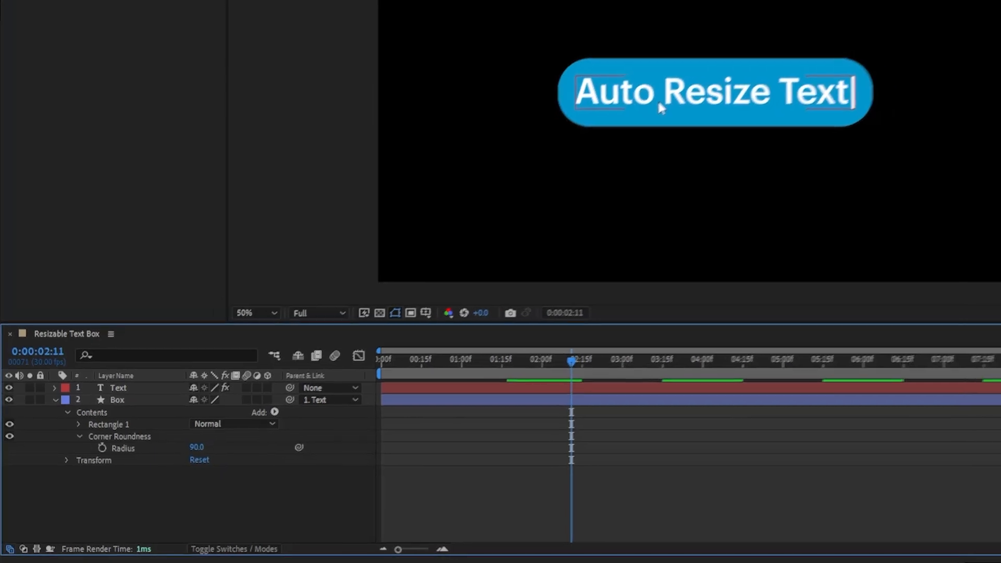
Replace the wording of the Text layer with "Please Do it again" and return to the Selection tool
{"action": "left_click", "coordinate": [663, 98]}
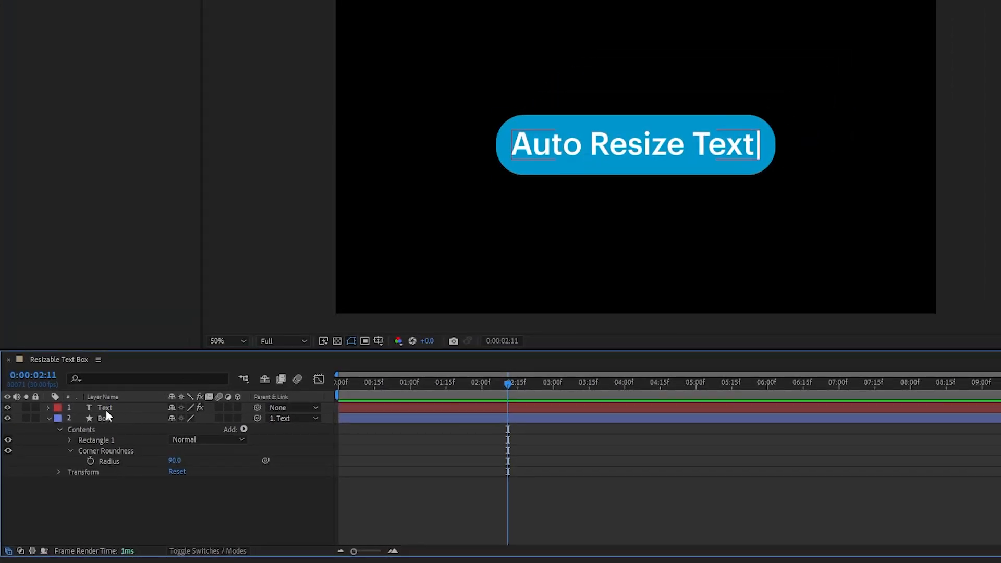
{"action": "double_click", "coordinate": [707, 151]}
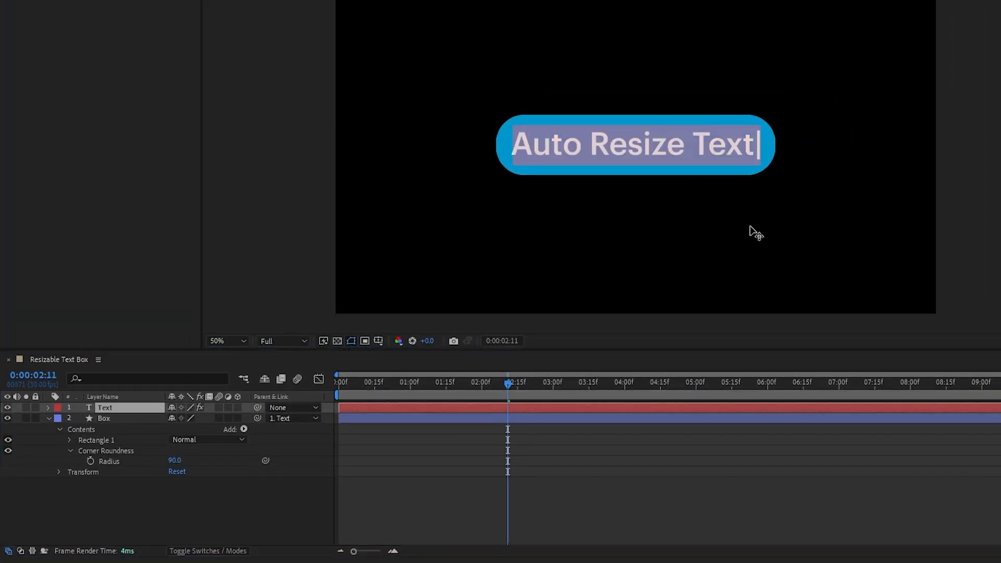
{"action": "type", "text": "Please Dot"}
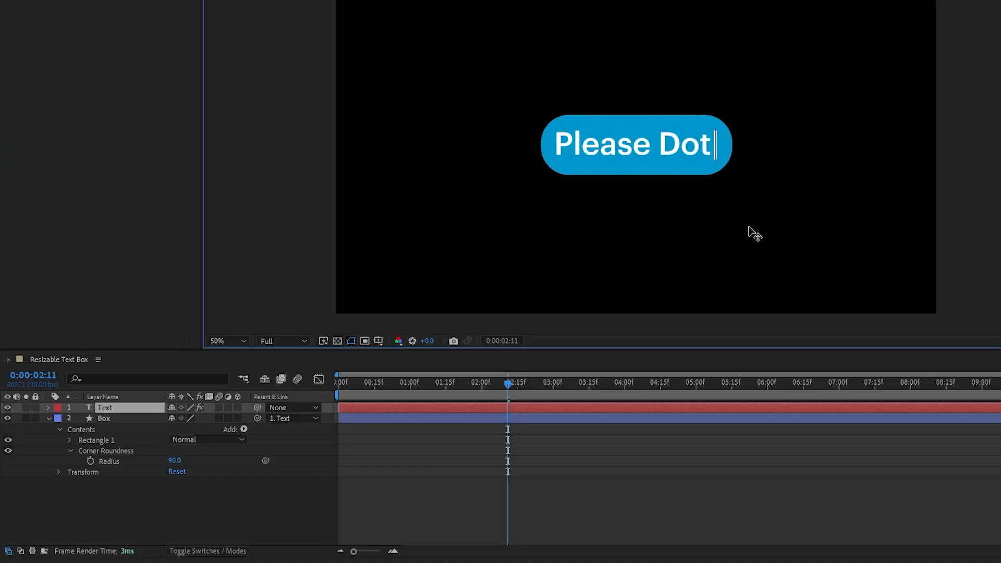
{"action": "key", "text": "BackSpace"}
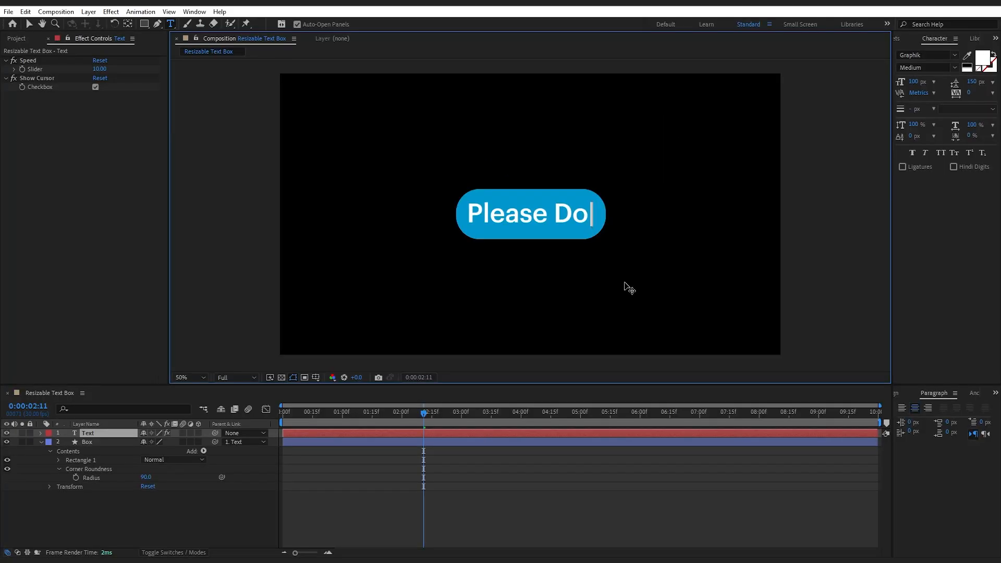
{"action": "type", "text": "it again"}
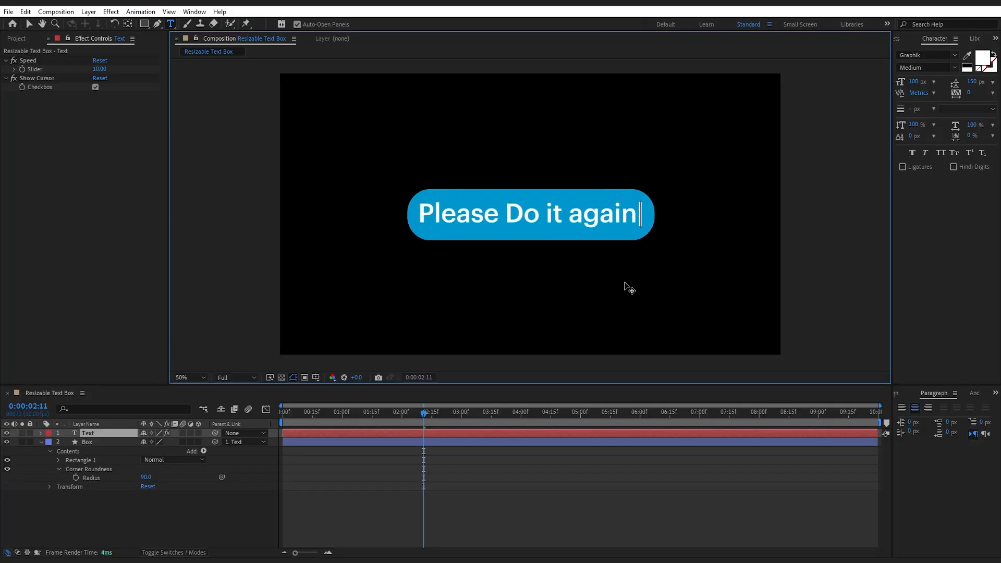
{"action": "left_click", "coordinate": [29, 25]}
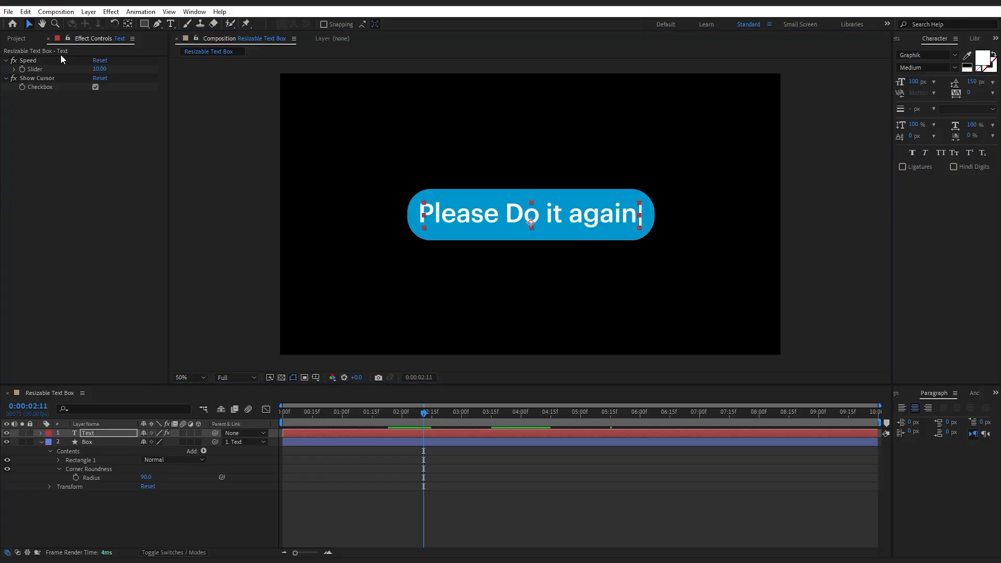
Preview the typing animation of the blue text box from the start of the composition
{"action": "left_click_drag", "start_coordinate": [425, 414], "coordinate": [271, 423]}
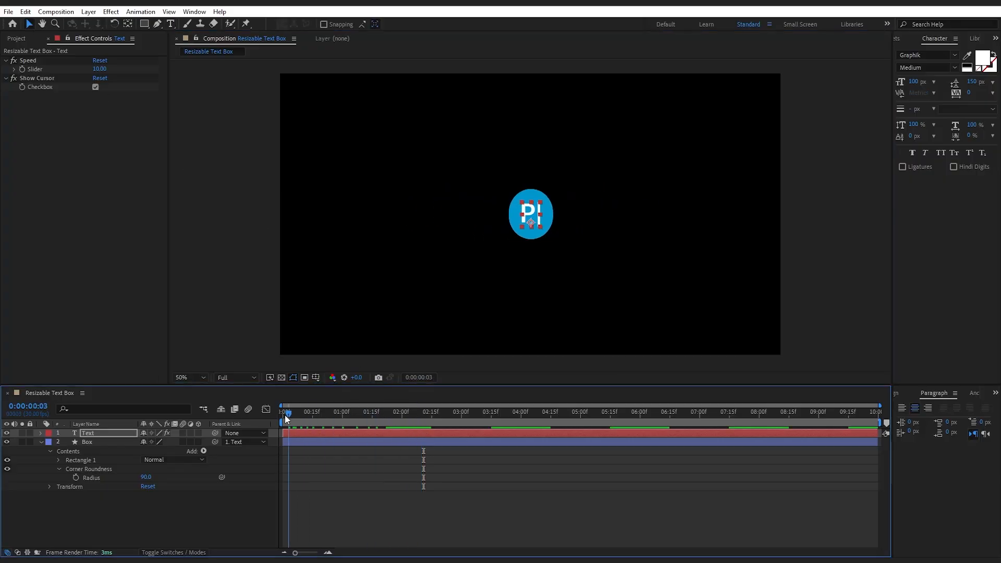
{"action": "key", "text": "space"}
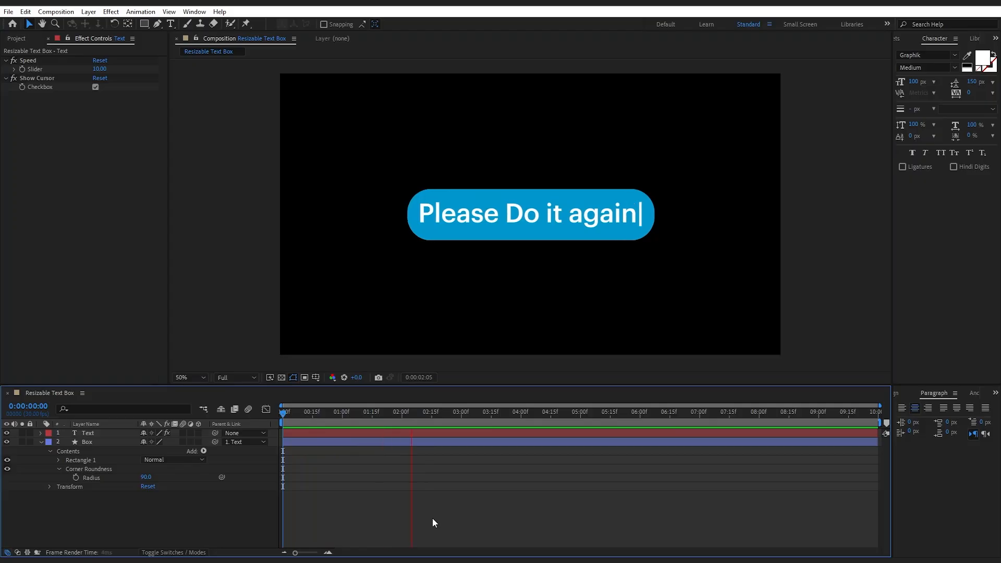
{"action": "key", "text": "space"}
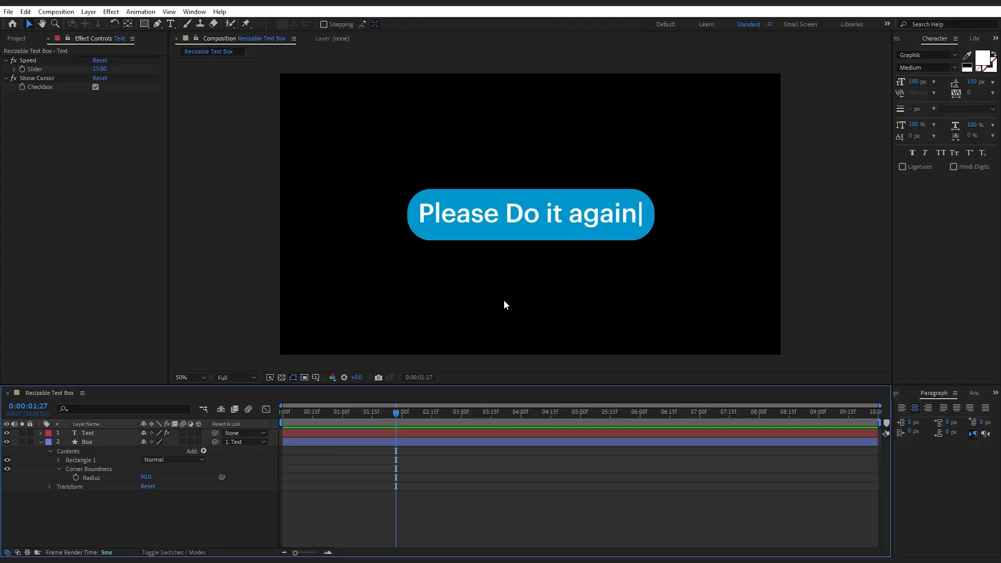
Collapse the Box layer's properties and apply the 4-Color Gradient effect to it
{"action": "left_click", "coordinate": [101, 442]}
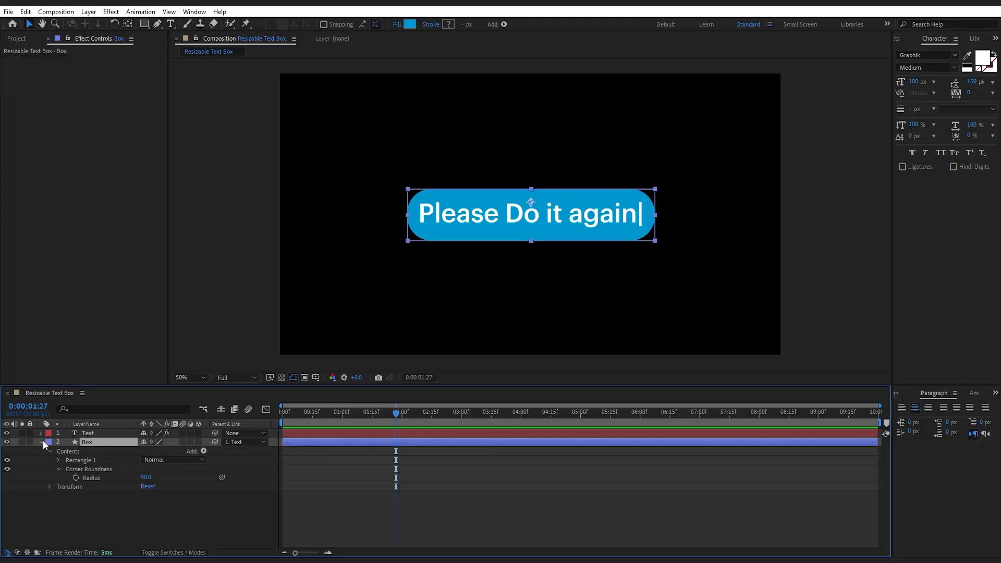
{"action": "left_click", "coordinate": [41, 442]}
{"action": "key", "text": "ctrl+space"}
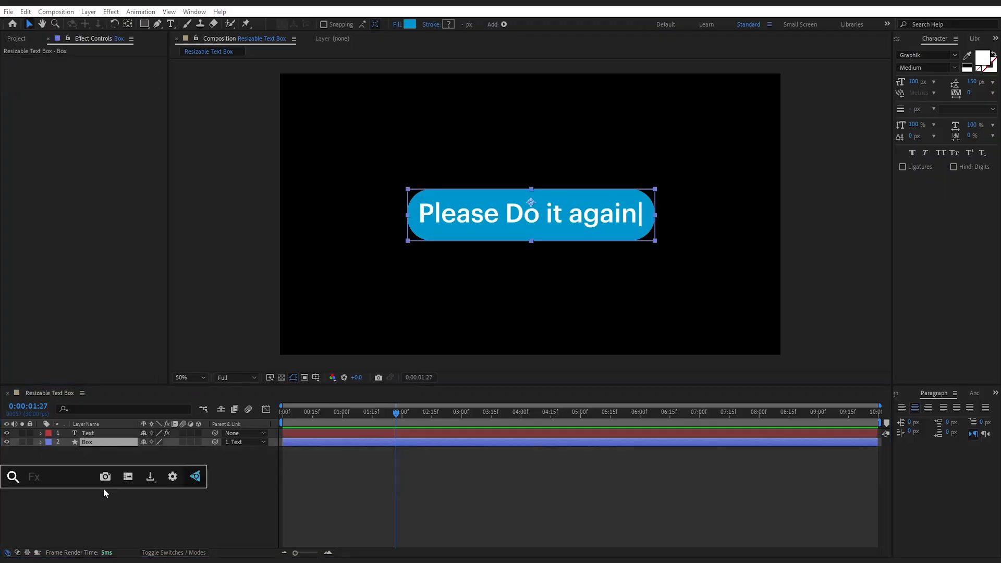
{"action": "type", "text": "4"}
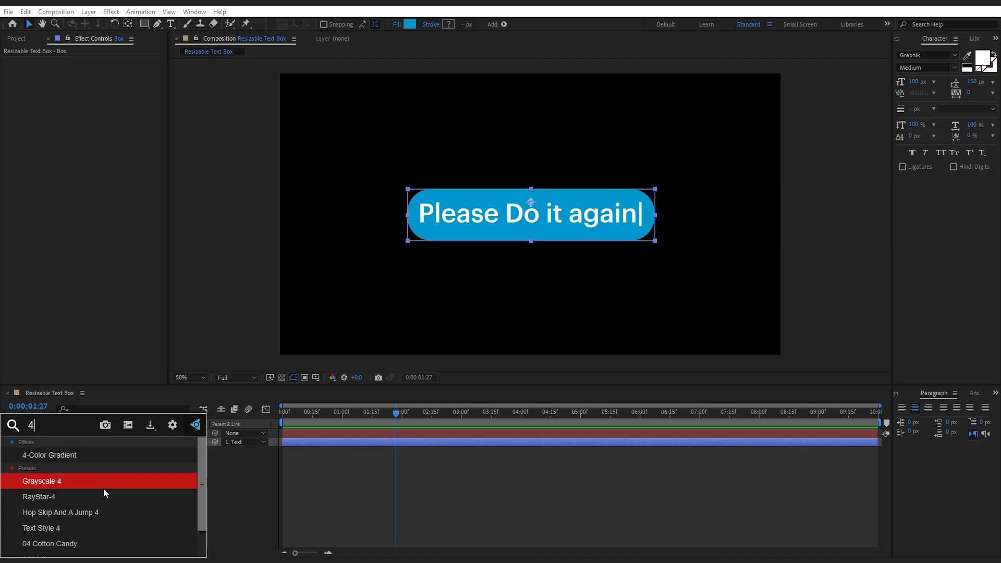
{"action": "key", "text": "Up"}
{"action": "key", "text": "Return"}
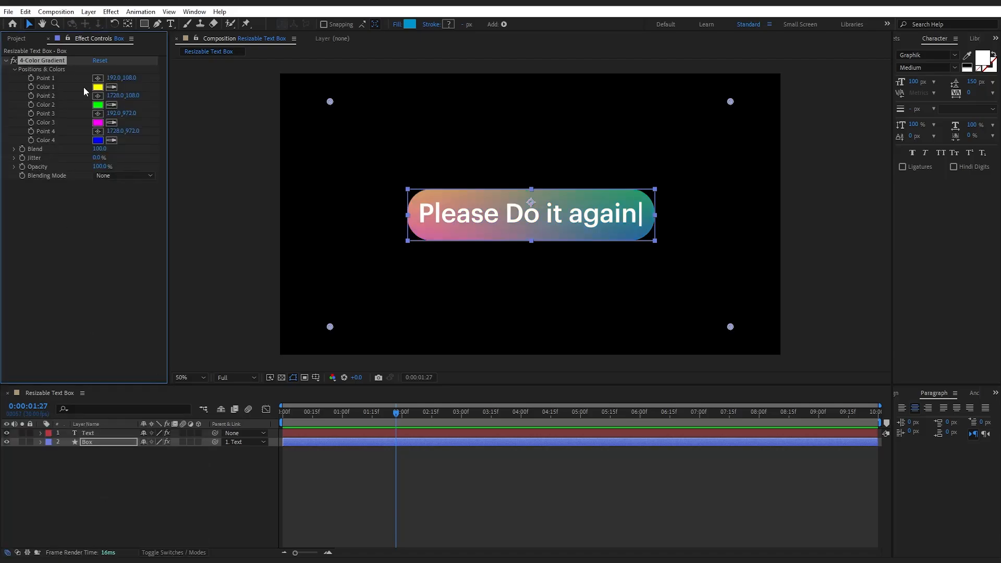
Set Color 1 and Color 2 of the 4-Color Gradient effect to black
{"action": "left_click", "coordinate": [97, 87]}
{"action": "left_click_drag", "start_coordinate": [521, 417], "coordinate": [459, 509]}
{"action": "left_click", "coordinate": [714, 355]}
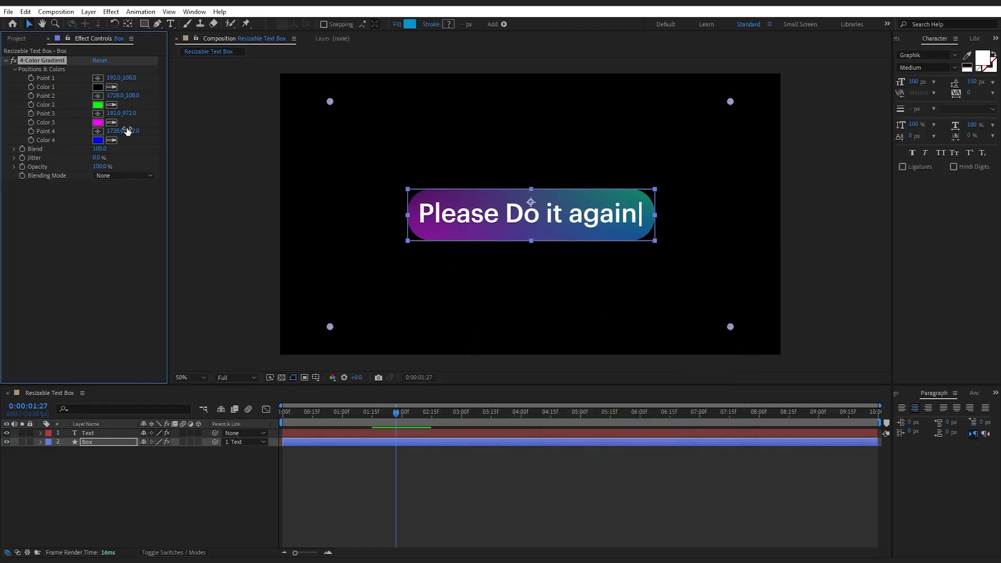
{"action": "left_click", "coordinate": [98, 105]}
{"action": "left_click_drag", "start_coordinate": [521, 443], "coordinate": [458, 510]}
{"action": "left_click", "coordinate": [713, 354]}
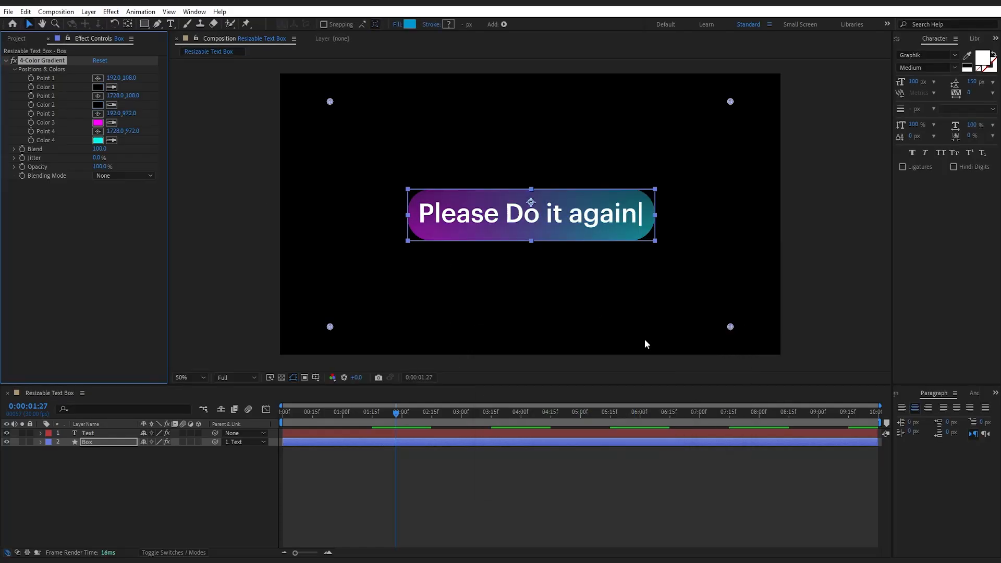
Set the gradient's Point 1 to 608, 234 and its Point 2 to 1362, 204
{"action": "left_click_drag", "start_coordinate": [113, 78], "coordinate": [187, 97]}
{"action": "type", "text": "4"}
{"action": "key", "text": "Tab"}
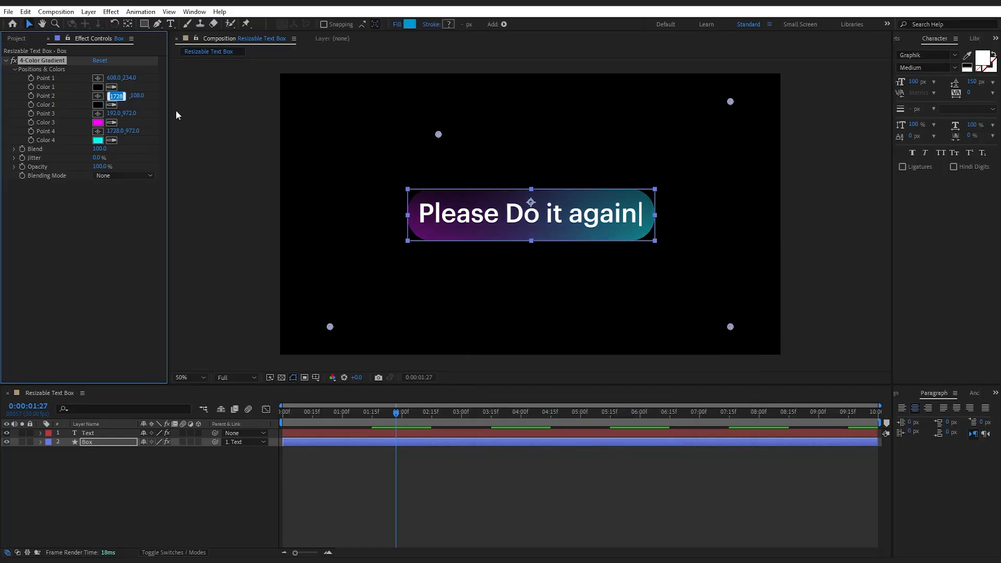
{"action": "type", "text": "1362"}
{"action": "key", "text": "Tab"}
{"action": "type", "text": "204"}
{"action": "key", "text": "Tab"}
Set the gradient's Point 3 to 196, 1376 and its Point 4 to 1926, 1294
{"action": "type", "text": "196"}
{"action": "key", "text": "Tab"}
{"action": "type", "text": "1376"}
{"action": "key", "text": "Tab"}
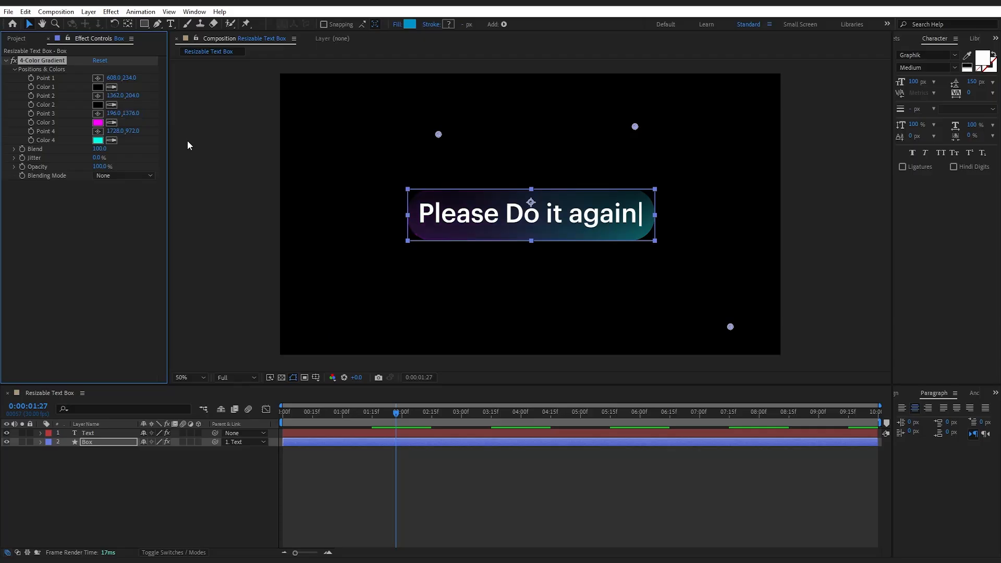
{"action": "type", "text": "1926"}
{"action": "key", "text": "Tab"}
{"action": "type", "text": "1294"}
{"action": "key", "text": "Return"}
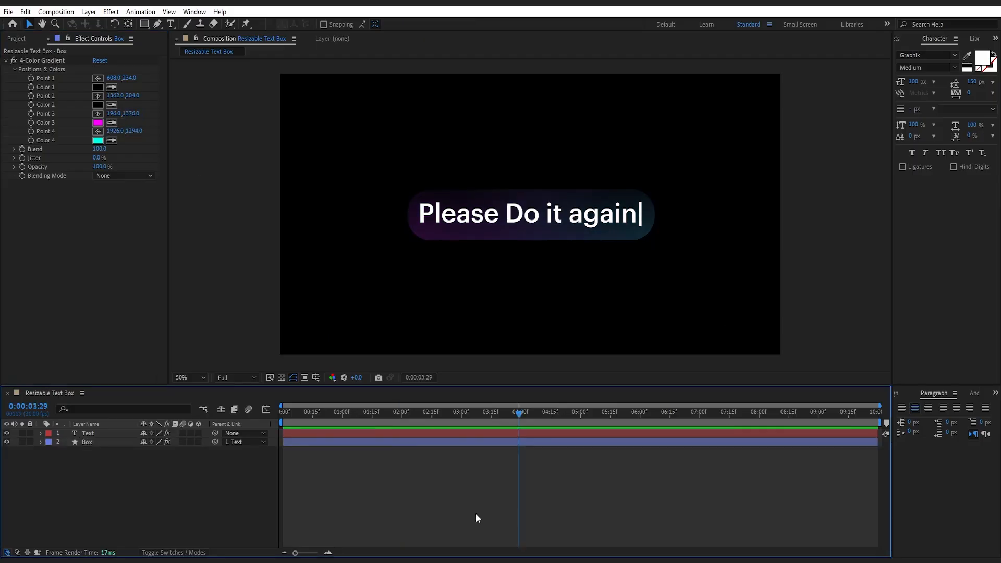
Pre-compose the Text and Box layers into a new composition named Final
{"action": "left_click_drag", "start_coordinate": [111, 469], "coordinate": [103, 432]}
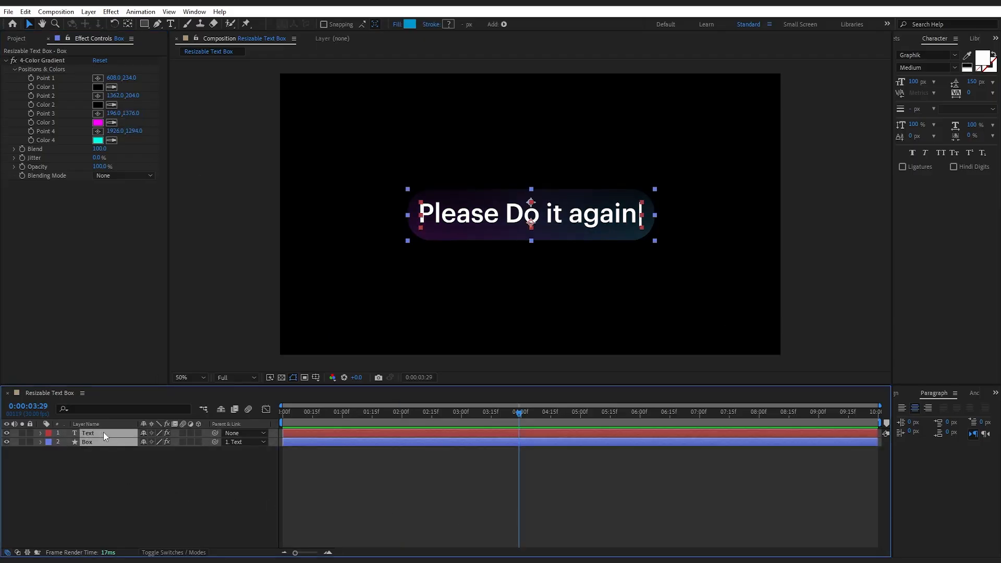
{"action": "right_click", "coordinate": [104, 432]}
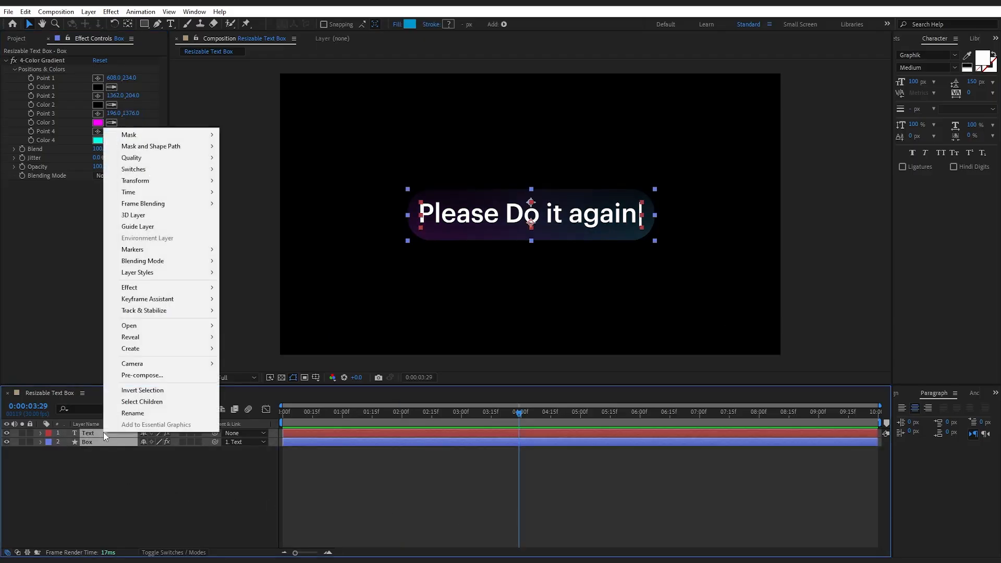
{"action": "left_click", "coordinate": [142, 375]}
{"action": "type", "text": "Final"}
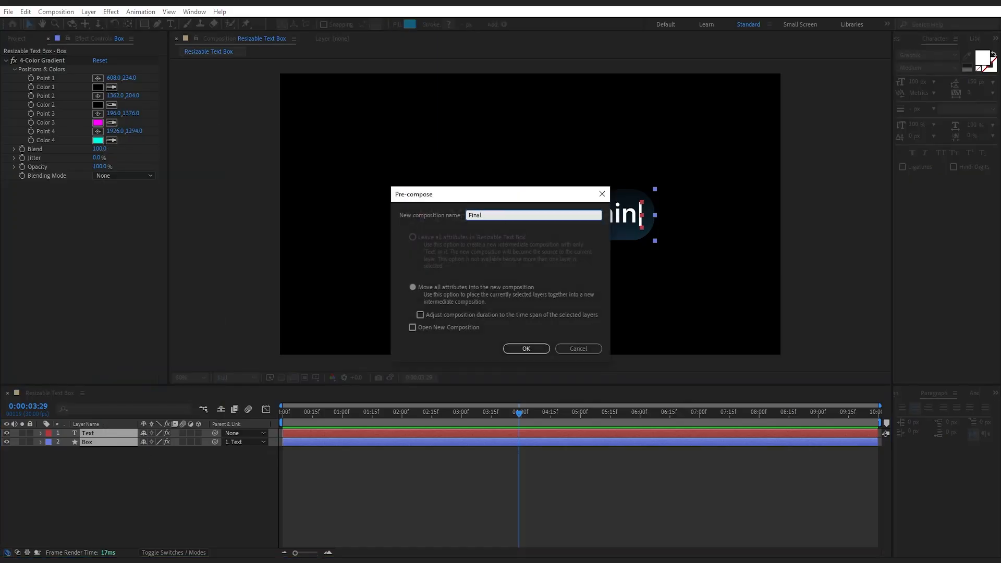
{"action": "key", "text": "Return"}
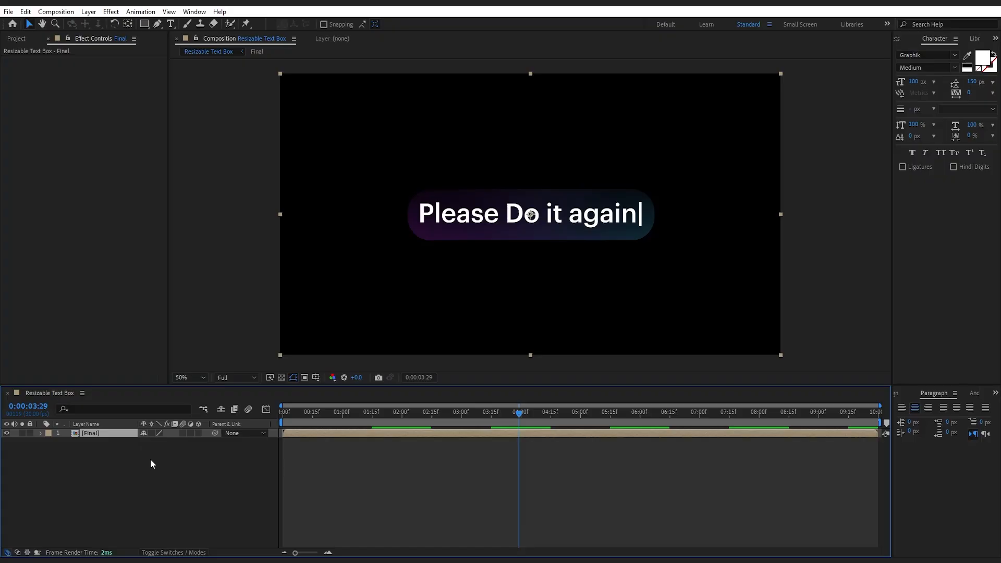
Add a Stroke layer style to the Final layer and expand the stroke's settings
{"action": "right_click", "coordinate": [118, 439]}
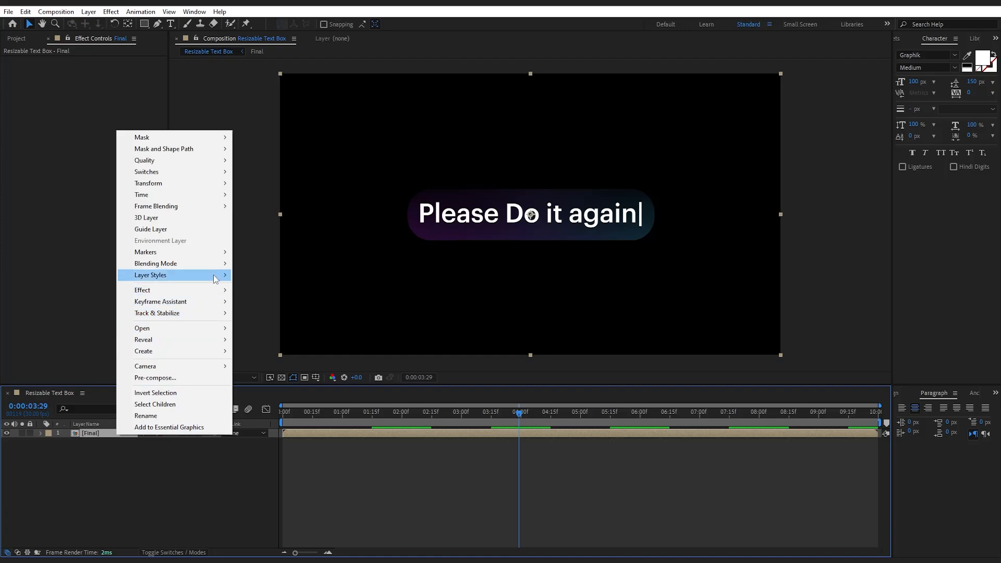
{"action": "mouse_move", "coordinate": [216, 277]}
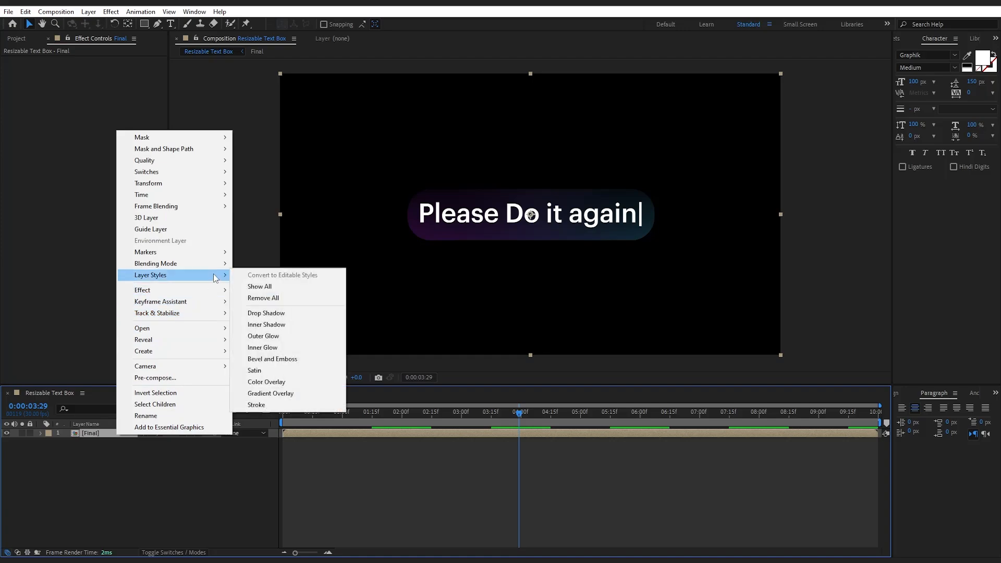
{"action": "left_click", "coordinate": [297, 406]}
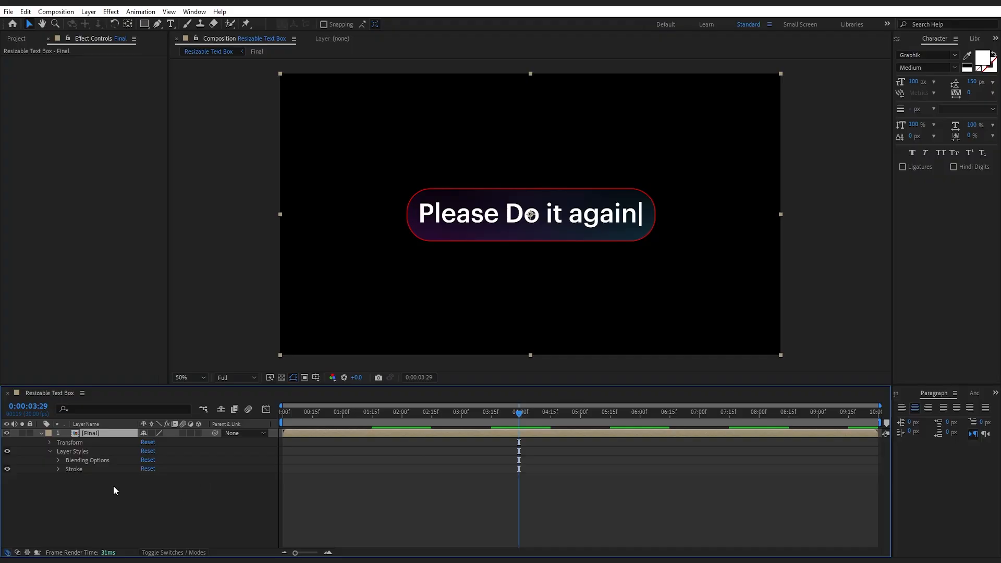
{"action": "left_click", "coordinate": [59, 469]}
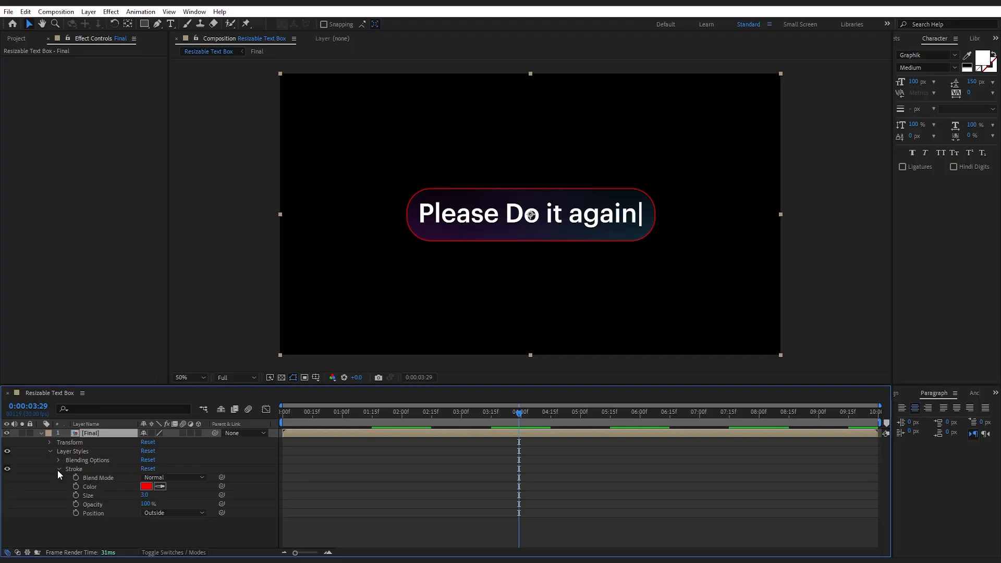
Set the stroke's color to grey 6D6D6D and its size to 4, and collapse the Final layer's properties
{"action": "left_click", "coordinate": [146, 487]}
{"action": "left_click_drag", "start_coordinate": [488, 426], "coordinate": [479, 428]}
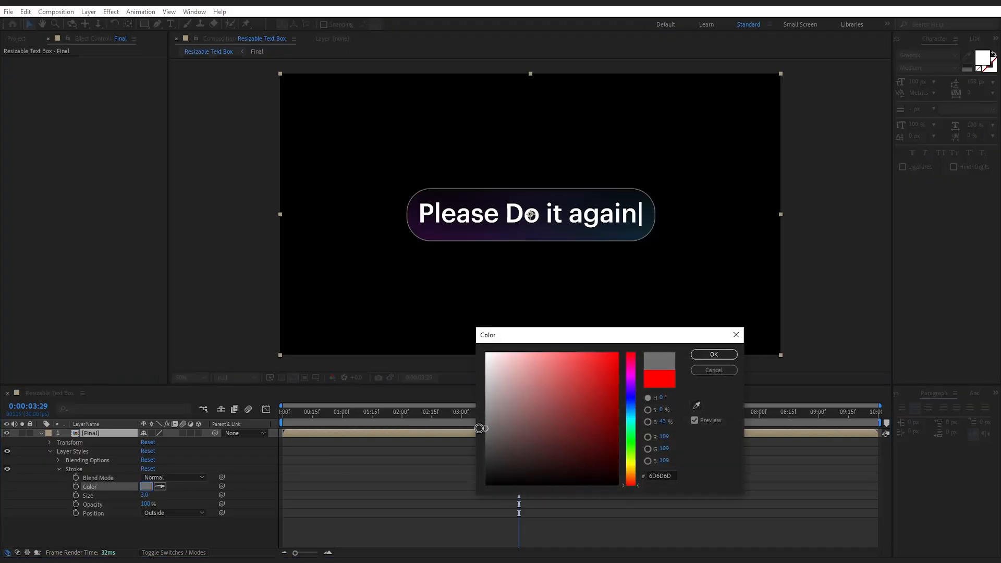
{"action": "left_click", "coordinate": [714, 354]}
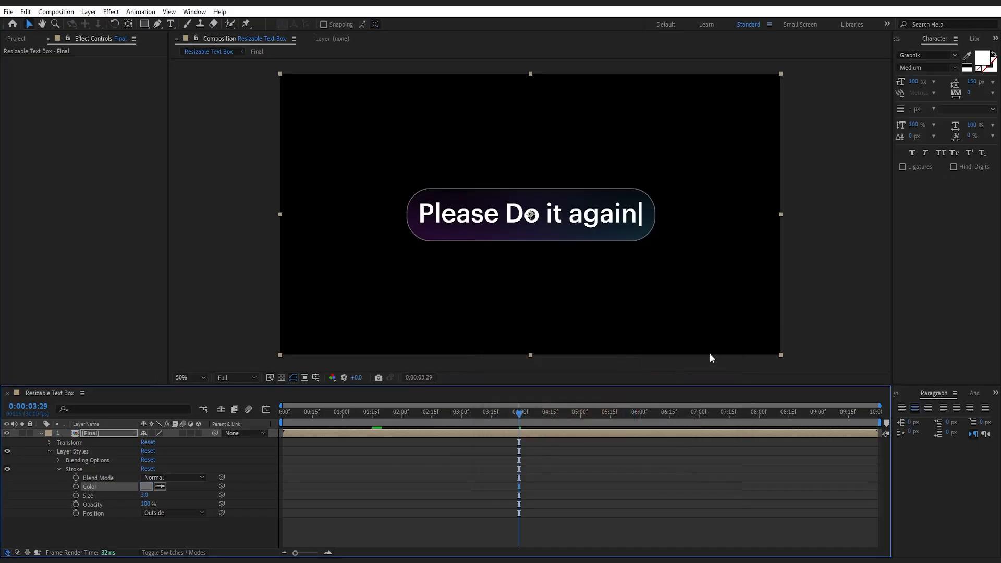
{"action": "left_click", "coordinate": [144, 495]}
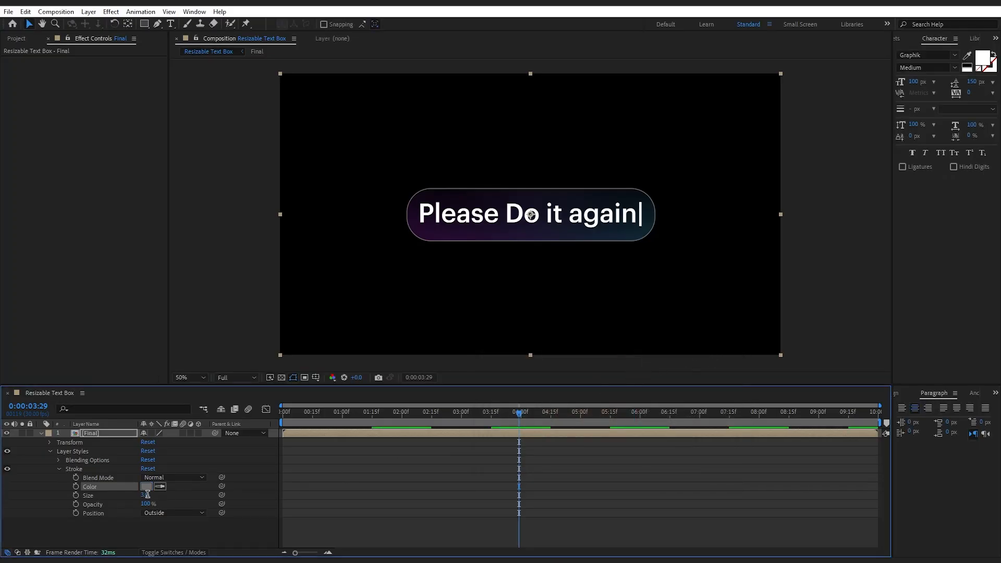
{"action": "type", "text": "4"}
{"action": "left_click", "coordinate": [170, 527]}
{"action": "key", "text": "u"}
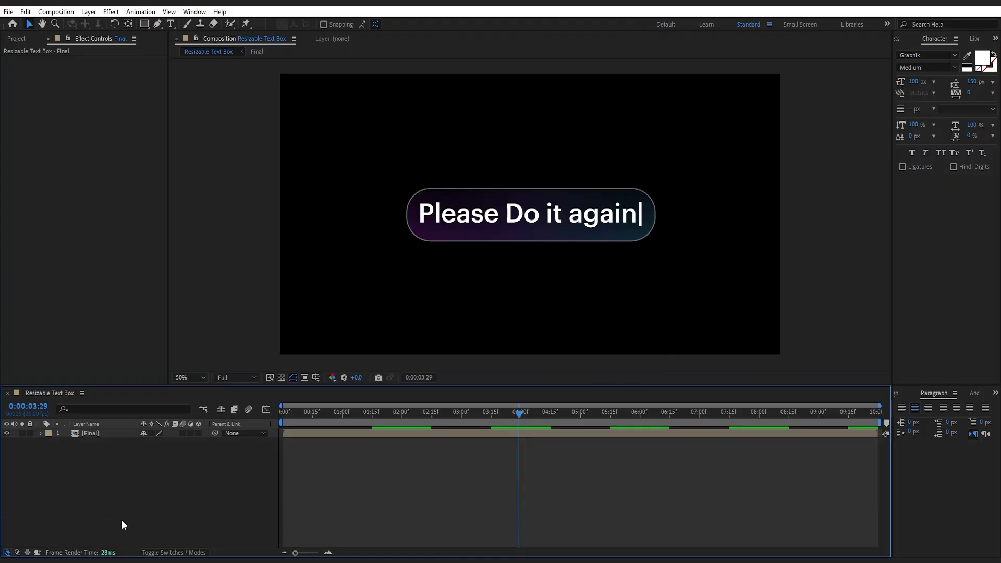
Play the composition from the first frame to check the stroked gradient text box
{"action": "left_click_drag", "start_coordinate": [347, 415], "coordinate": [279, 423]}
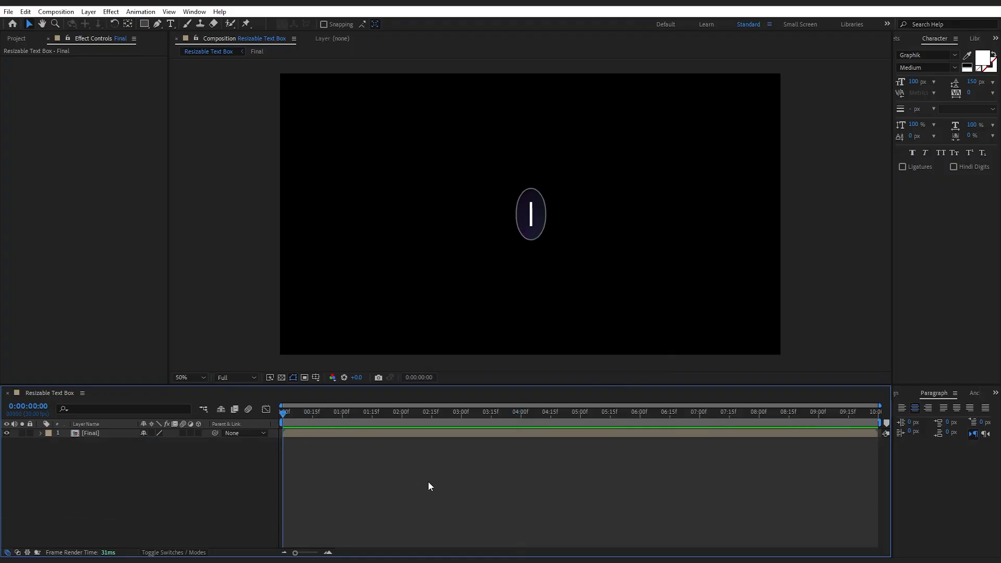
{"action": "key", "text": "space"}
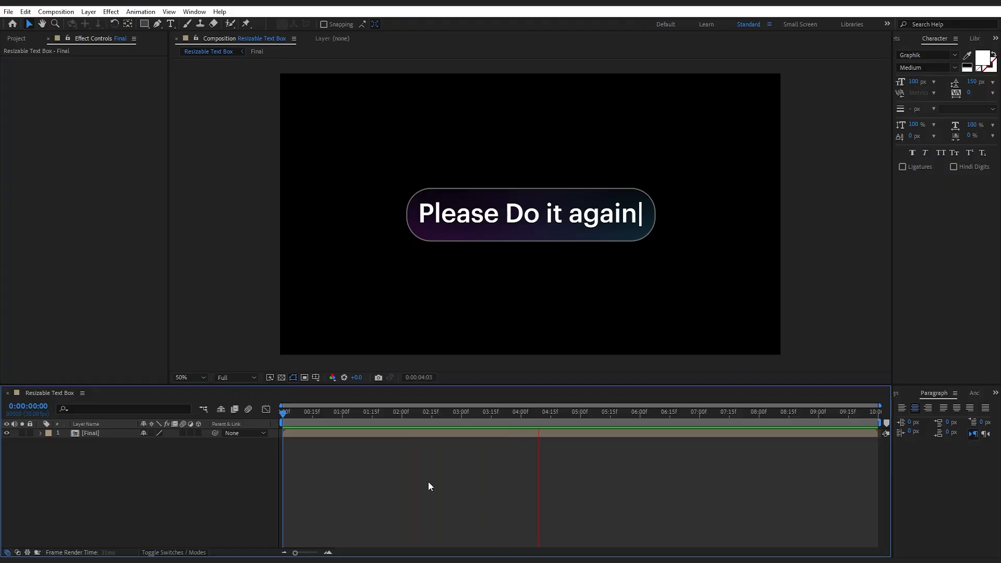
{"action": "key", "text": "space"}
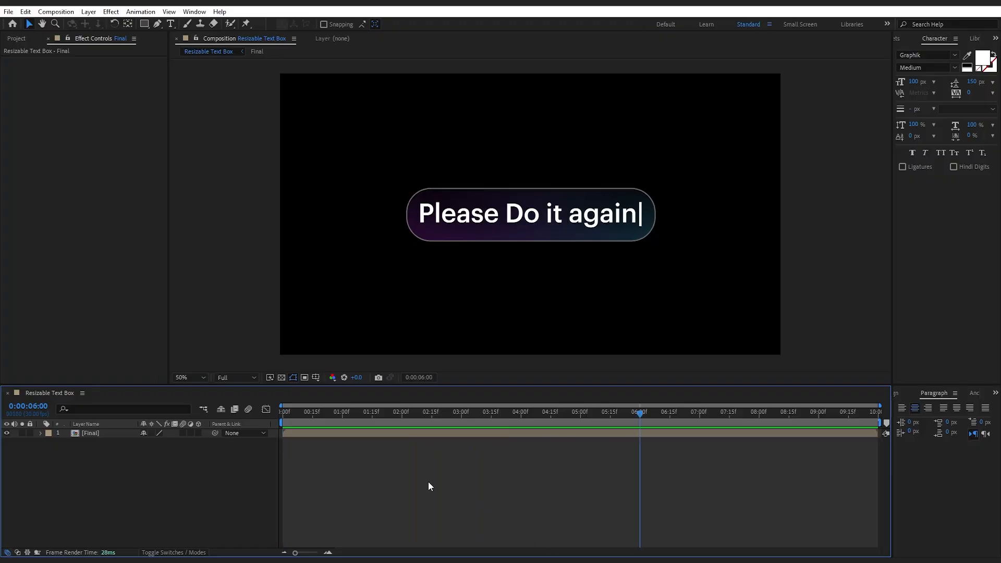
Add BG.png from the project to the composition as a background beneath the Final layer
{"action": "left_click", "coordinate": [22, 41]}
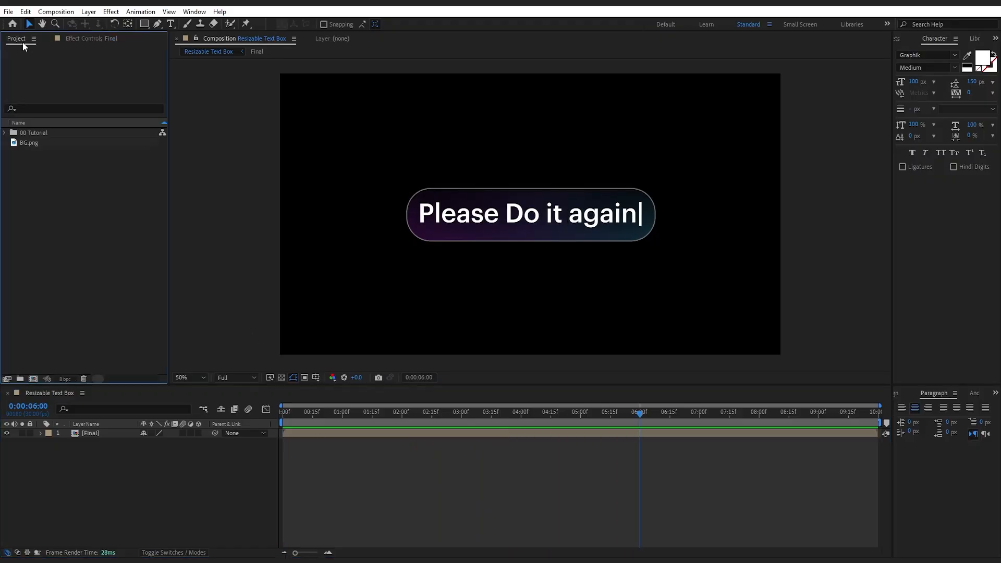
{"action": "left_click_drag", "start_coordinate": [29, 143], "coordinate": [86, 453]}
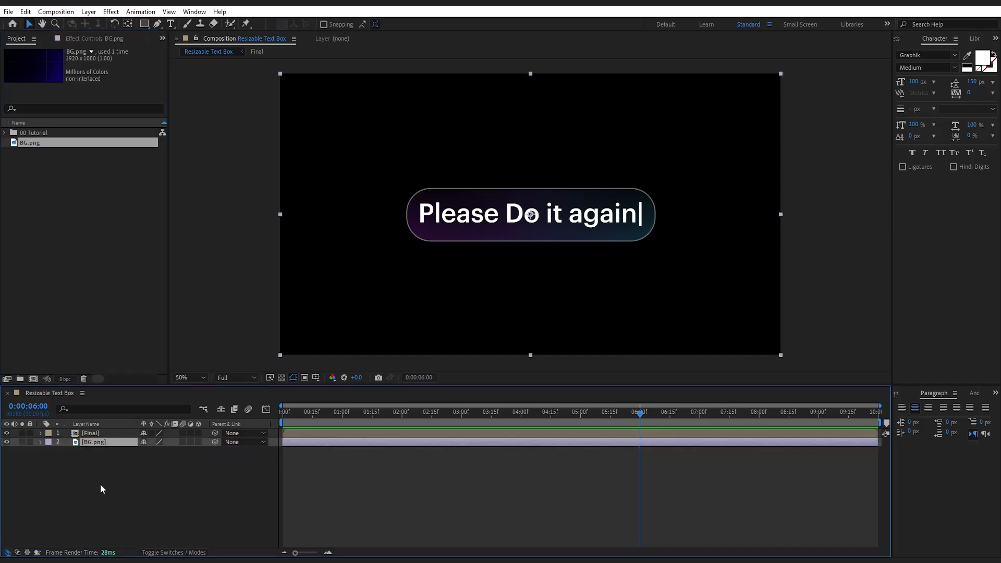
{"action": "left_click", "coordinate": [105, 486]}
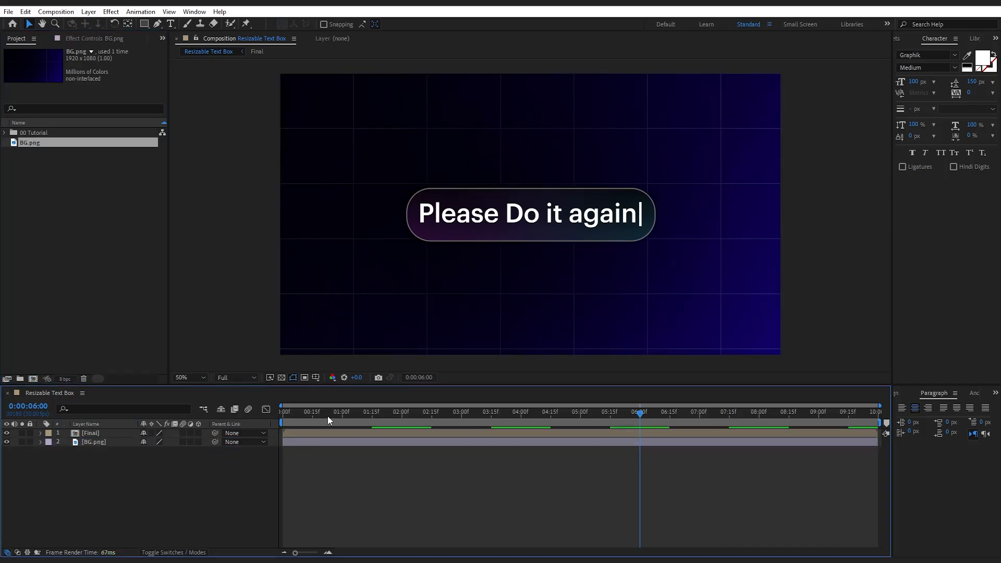
Preview the finished text box animation over the background from the beginning
{"action": "key", "text": "Home"}
{"action": "key", "text": "space"}
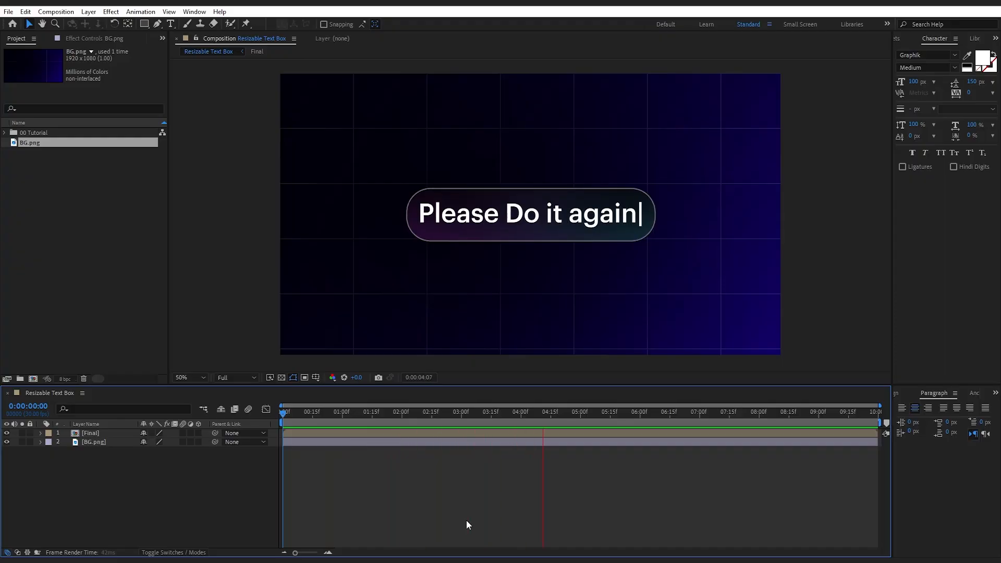
{"action": "key", "text": "space"}
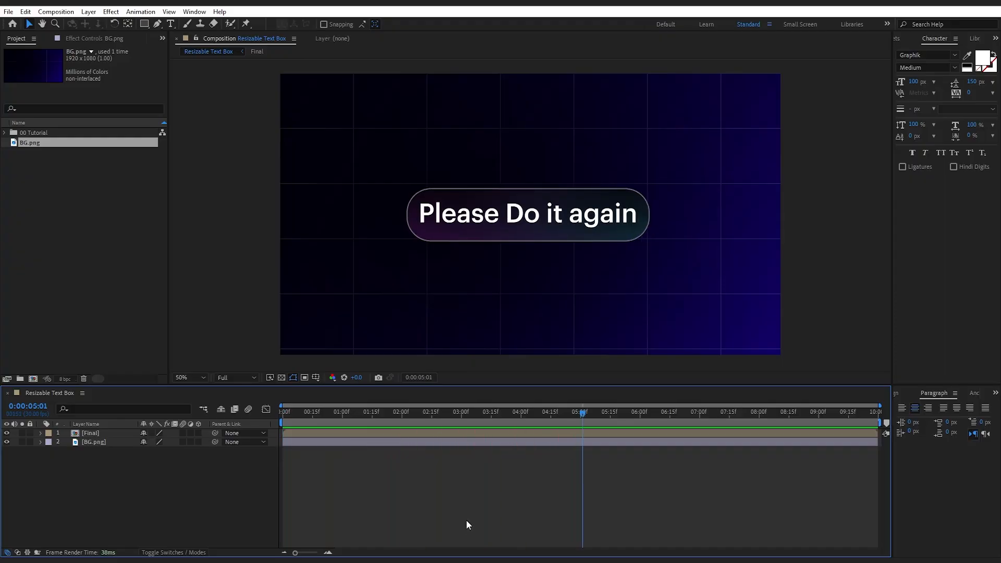